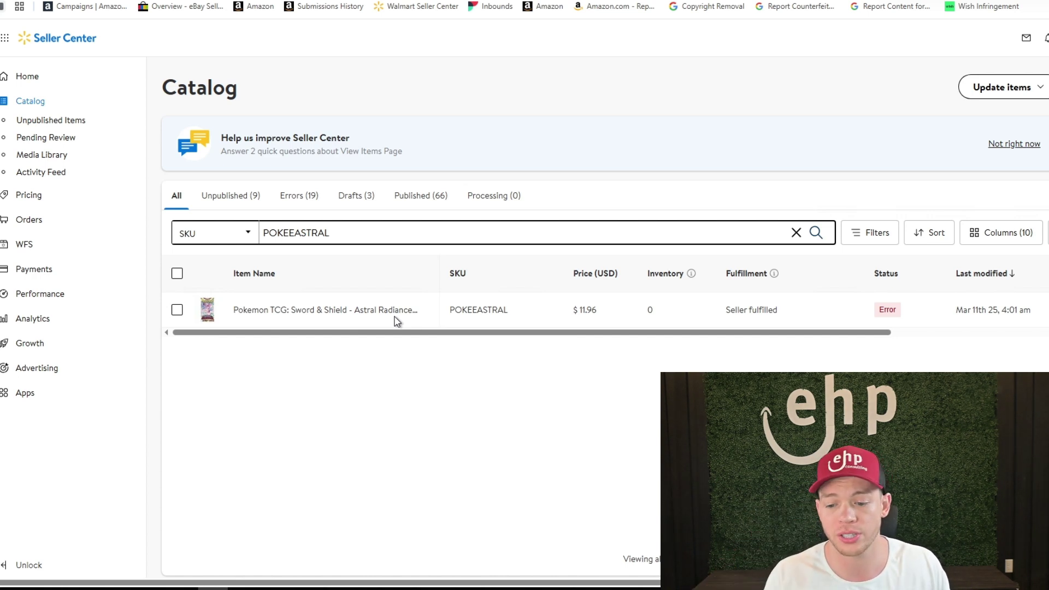
Open the error status of the POKEEASTRAL item and read both messages, highlighting the pre-approval and Intellectual Property claim wording.
click(890, 313)
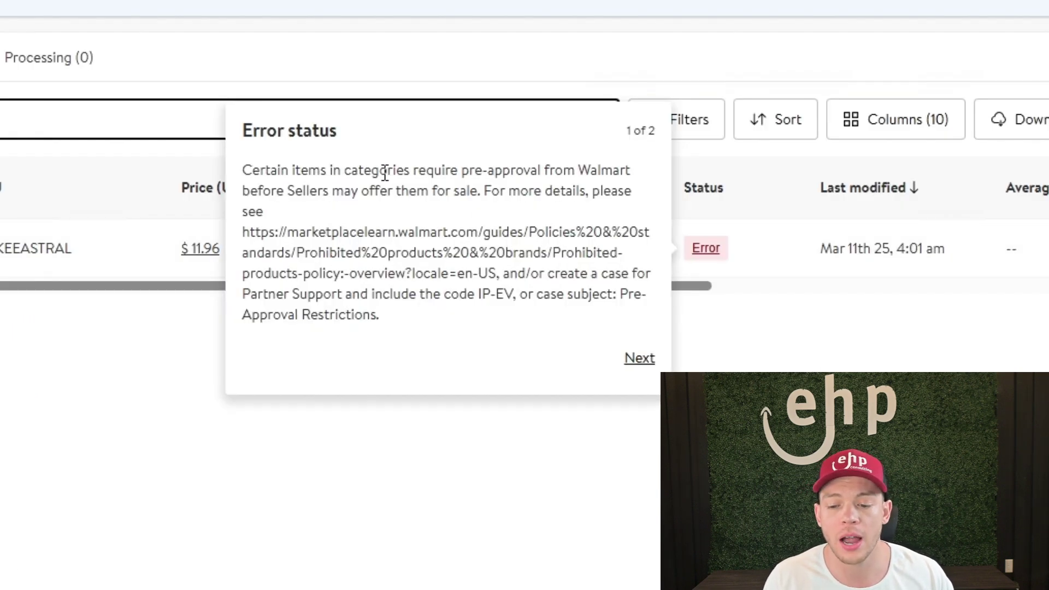
drag(451, 172, 538, 171)
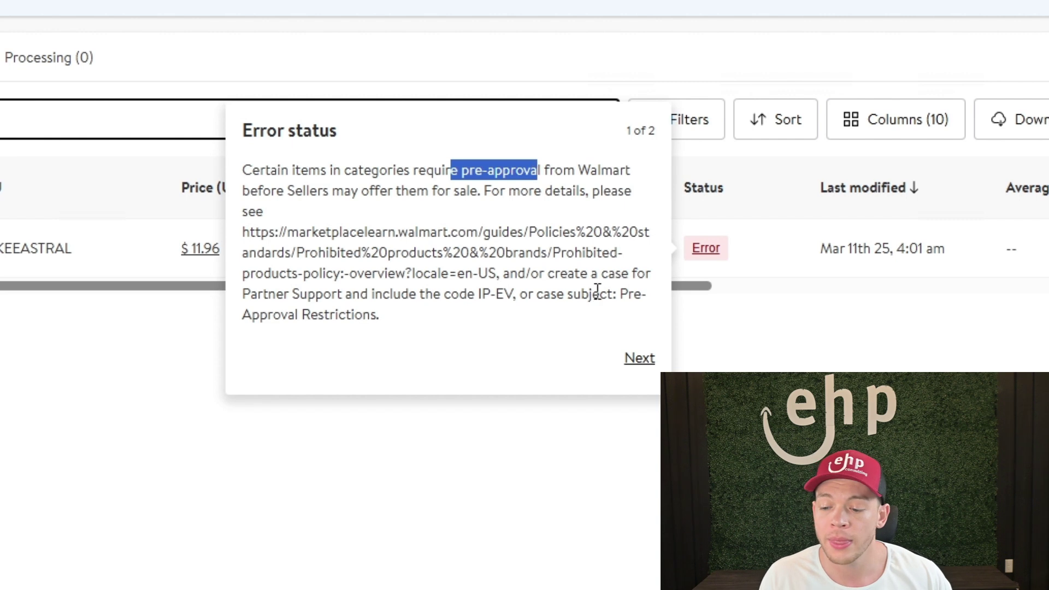
click(639, 359)
drag(268, 222, 286, 221)
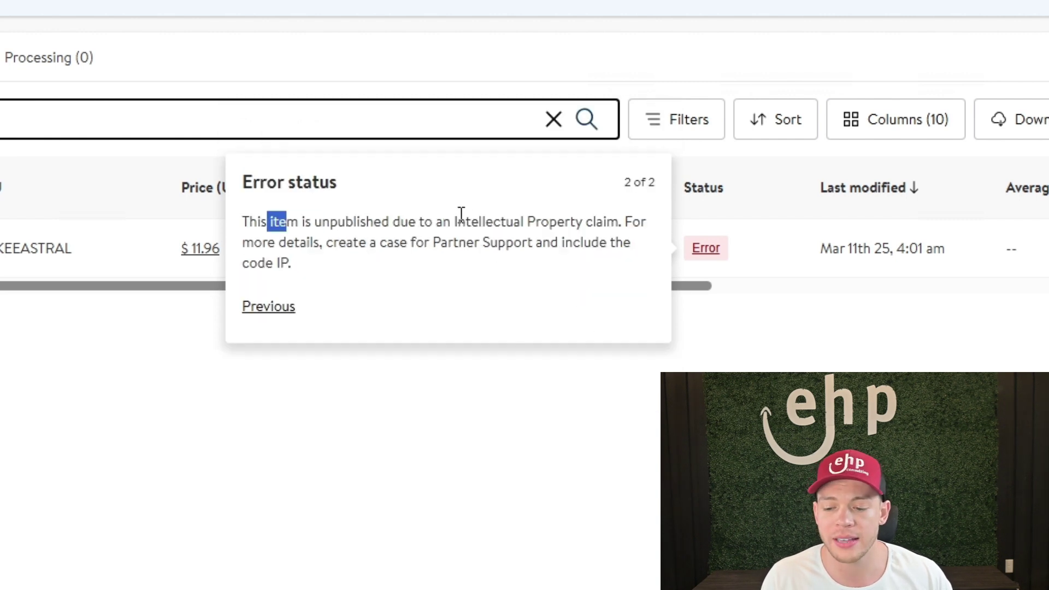
drag(461, 213, 607, 221)
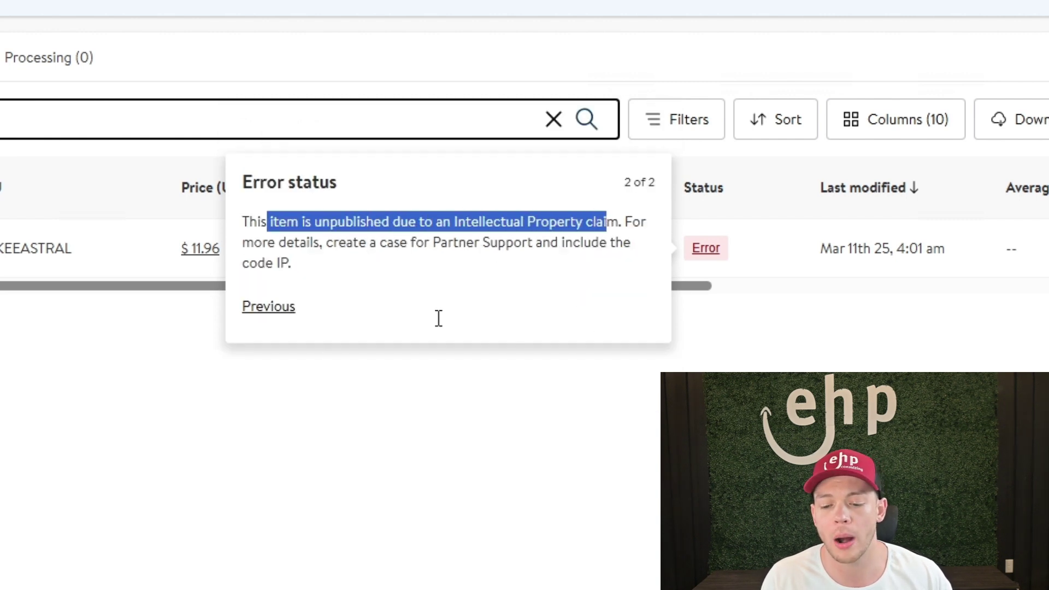
click(273, 310)
Highlight entry #1 about errors in the Notepad checklist, and page through both error messages of the POKEEASTRAL item in Seller Center.
key(alt+Tab)
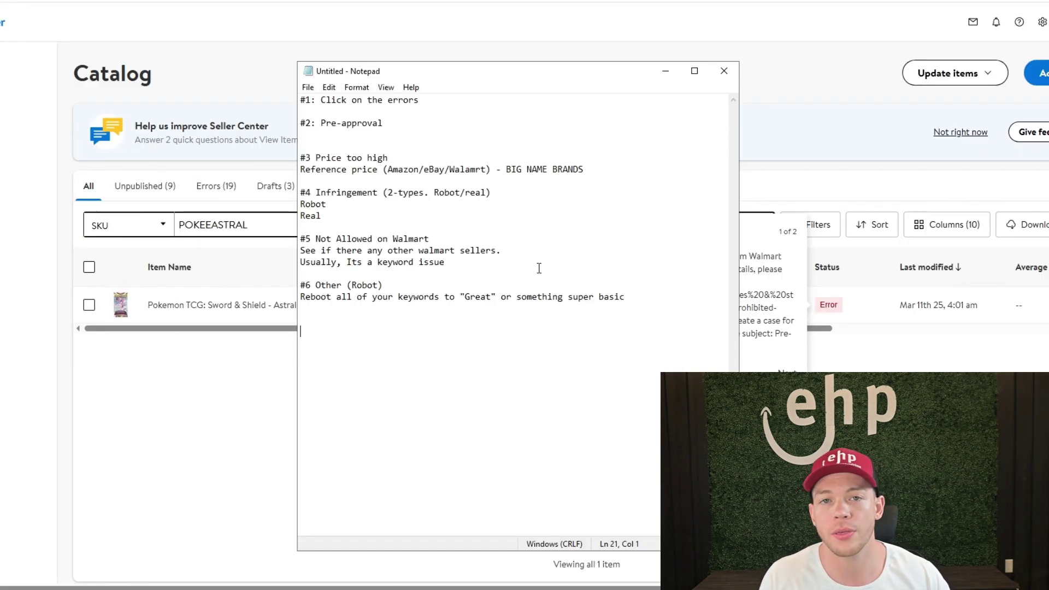
drag(421, 101, 300, 100)
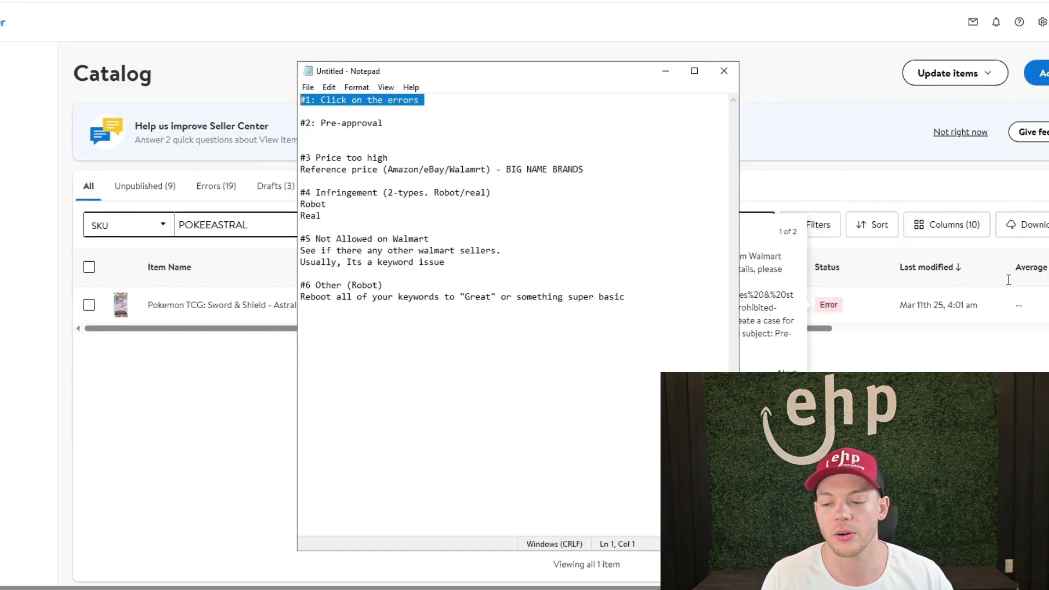
click(837, 310)
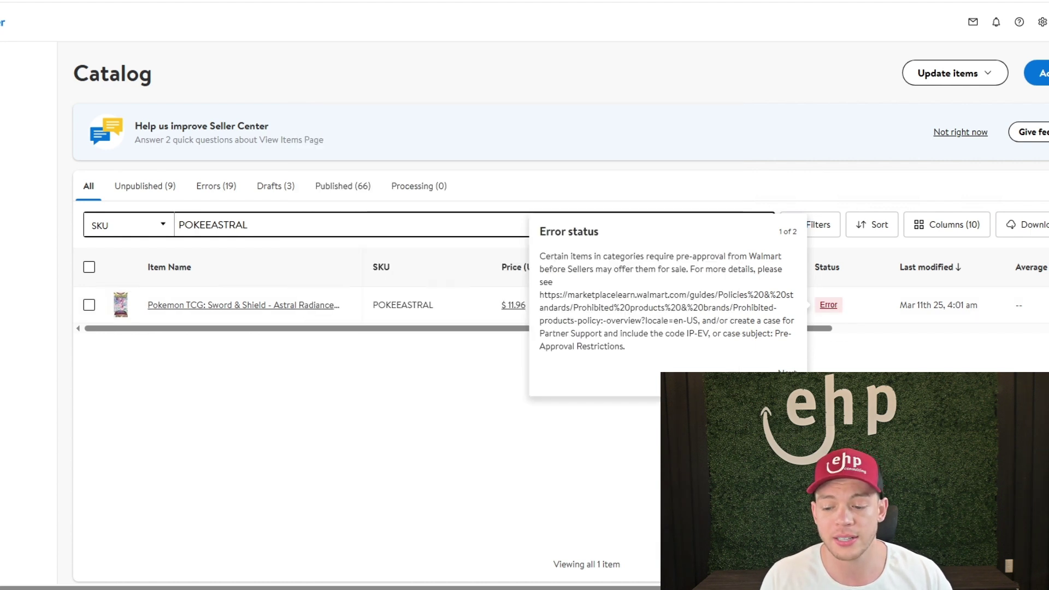
click(787, 372)
click(549, 345)
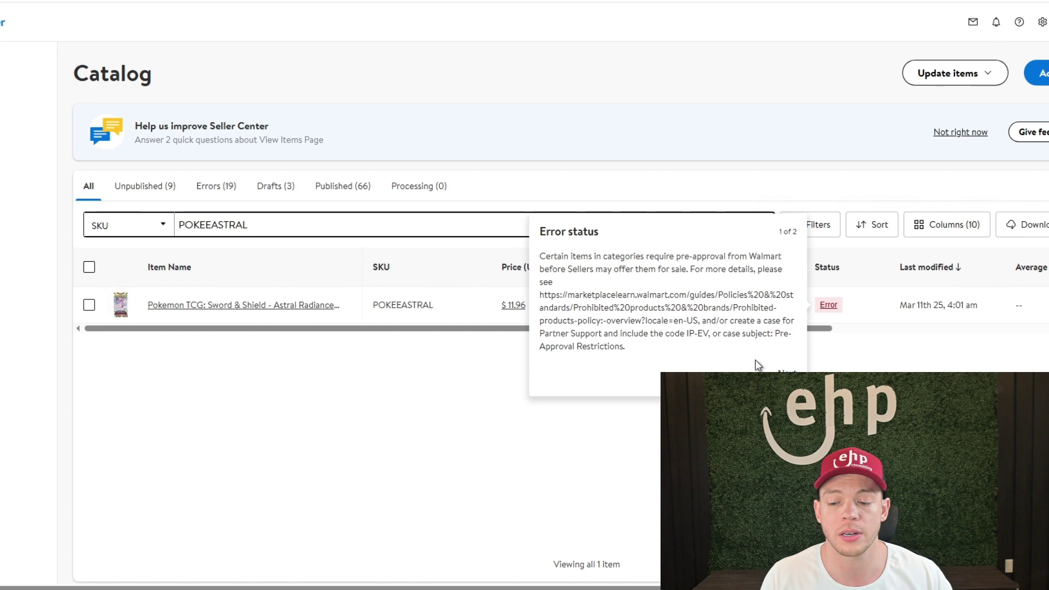
click(787, 371)
click(559, 356)
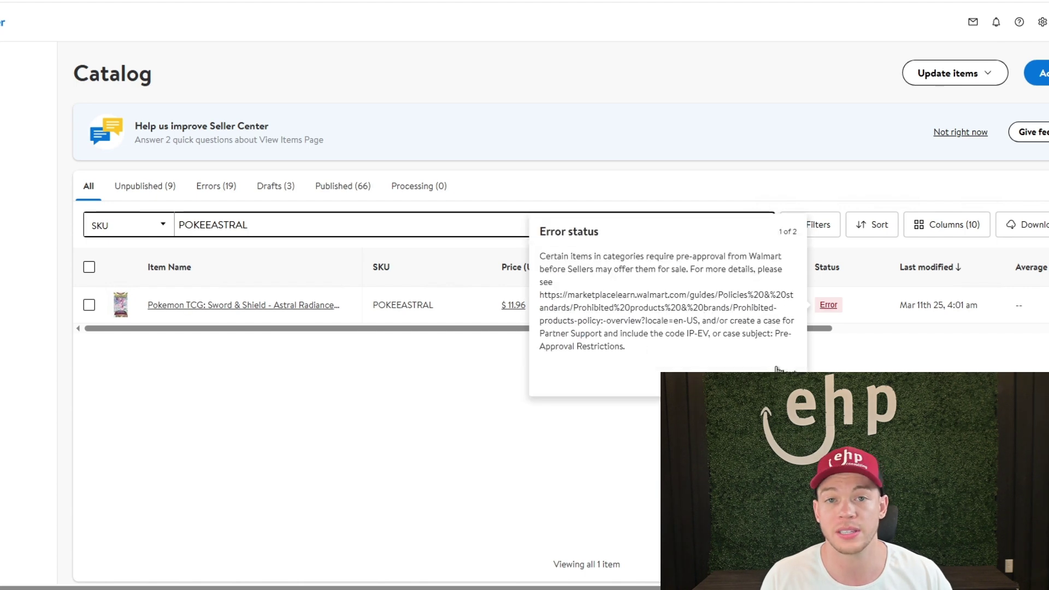
click(783, 371)
click(551, 345)
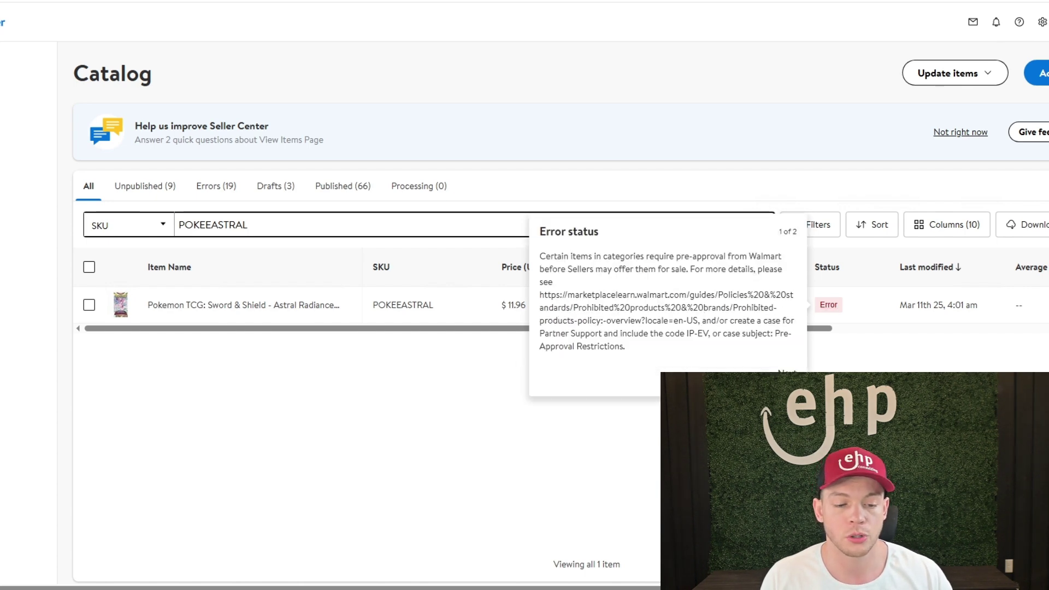
Switch to the Notepad checklist and highlight the entries "#2: Pre-approval", "#3 Price too high" and "#4 Infringement" in turn.
key(alt+Tab)
drag(386, 133, 301, 127)
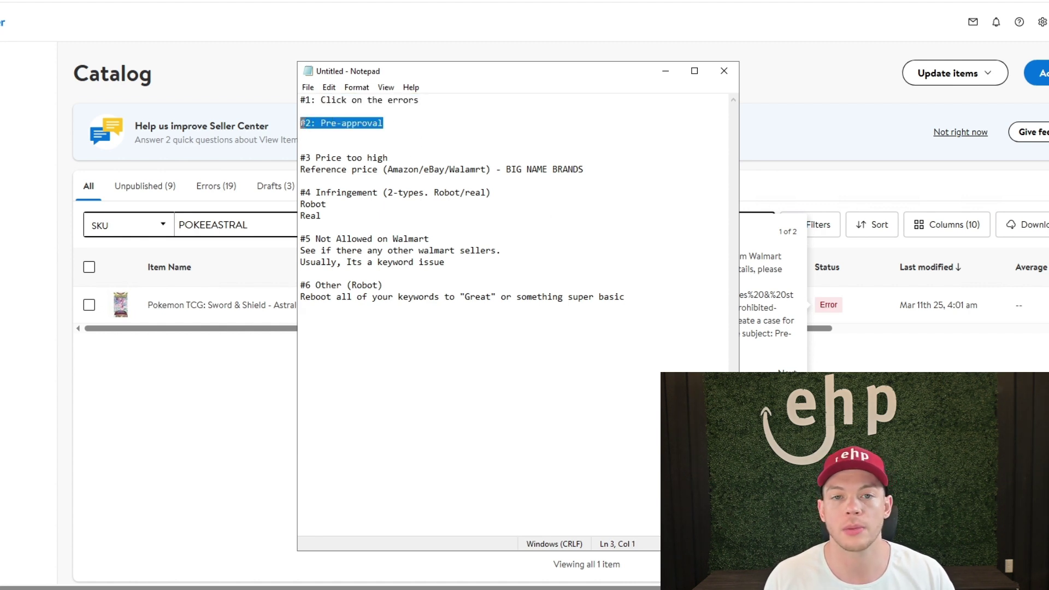
drag(460, 73, 231, 47)
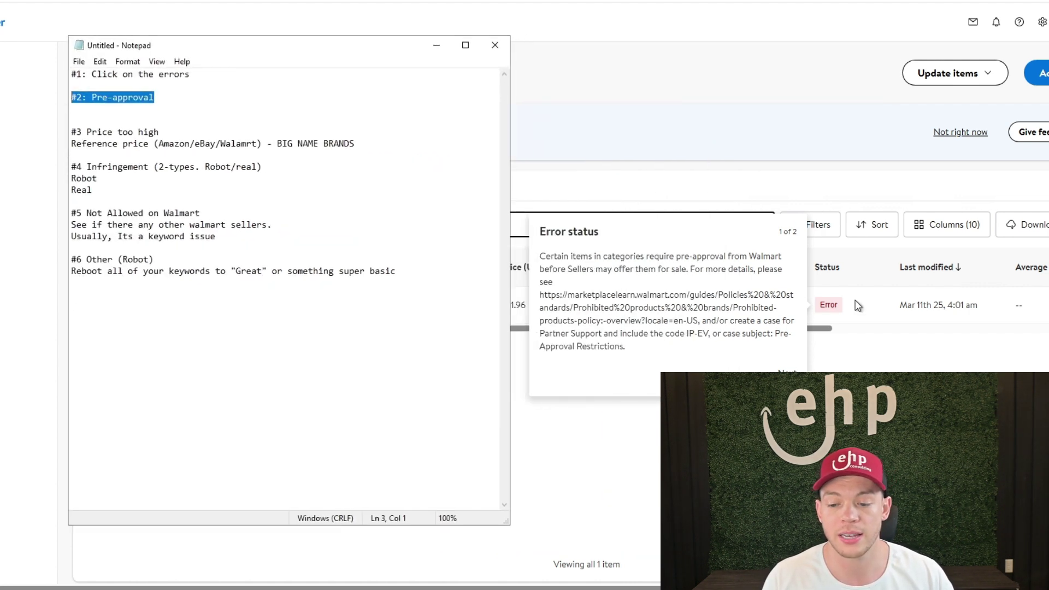
drag(322, 58, 567, 55)
drag(426, 129, 320, 128)
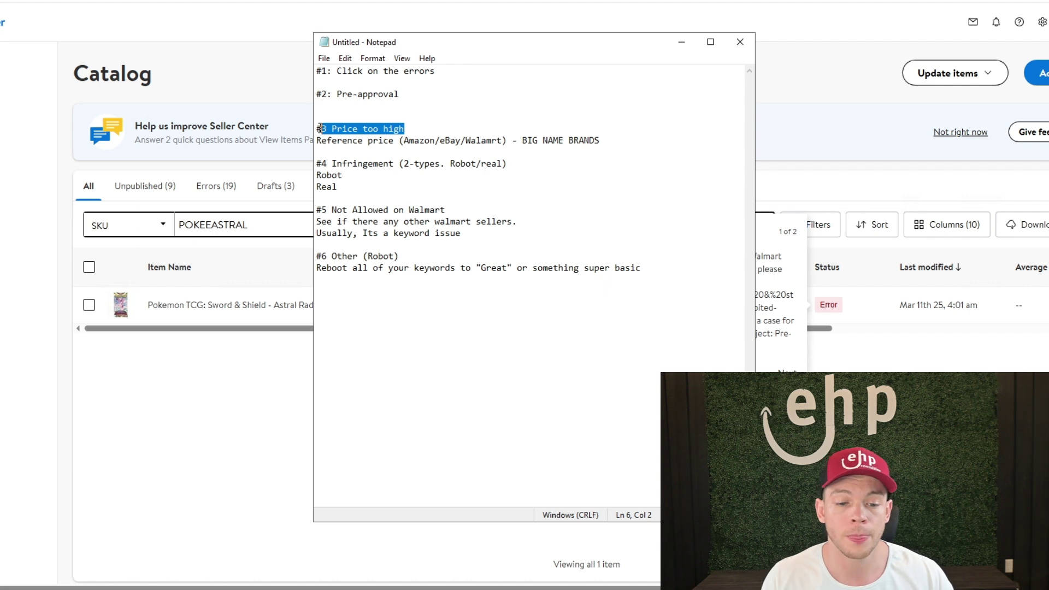
drag(524, 165, 316, 164)
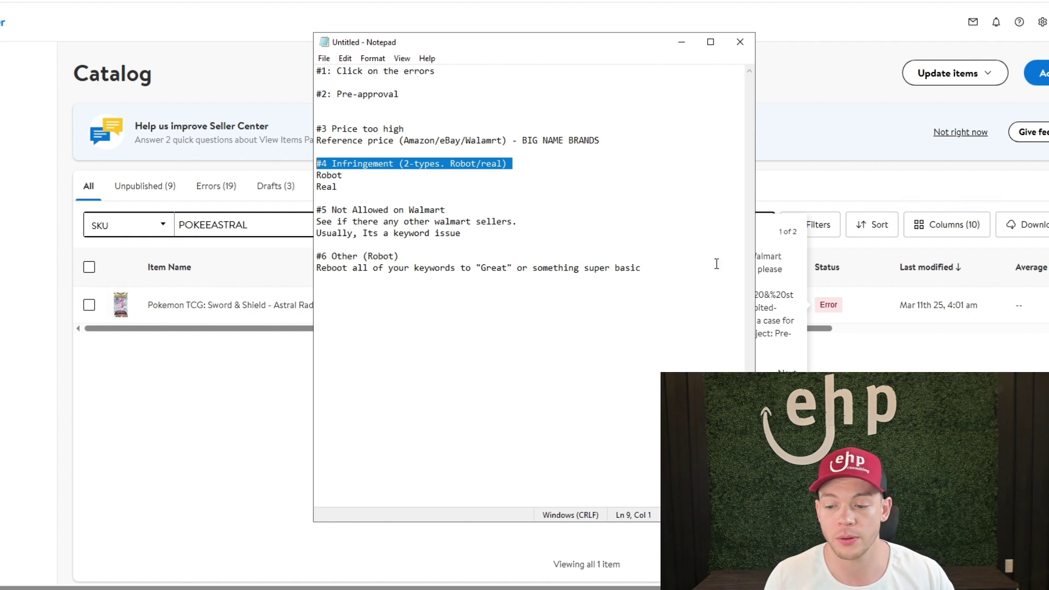
Return to Seller Center and highlight the Intellectual Property claim message in the item's error status.
click(770, 317)
click(787, 372)
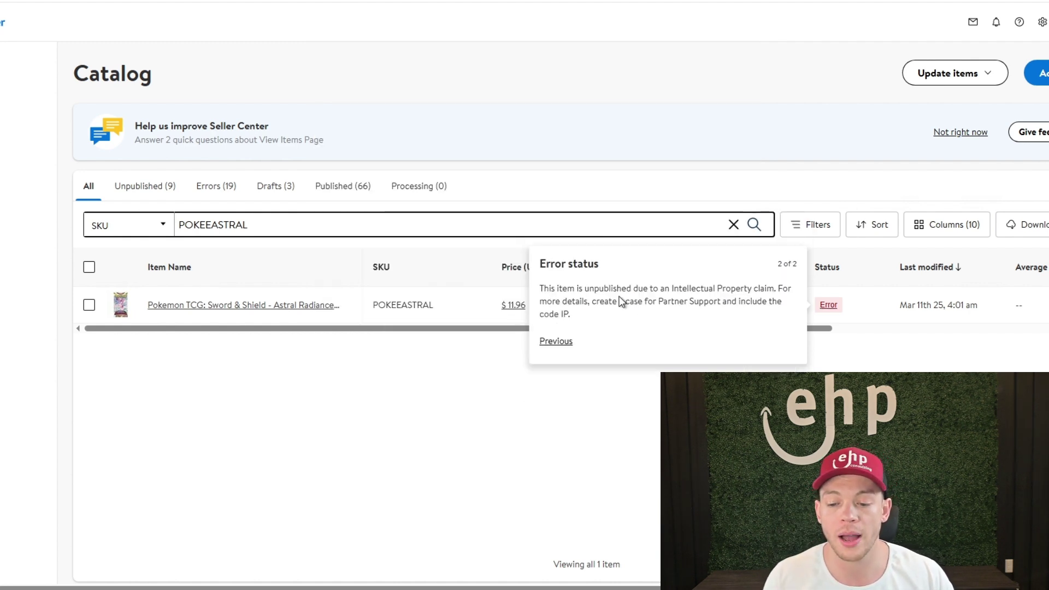
drag(608, 288, 690, 317)
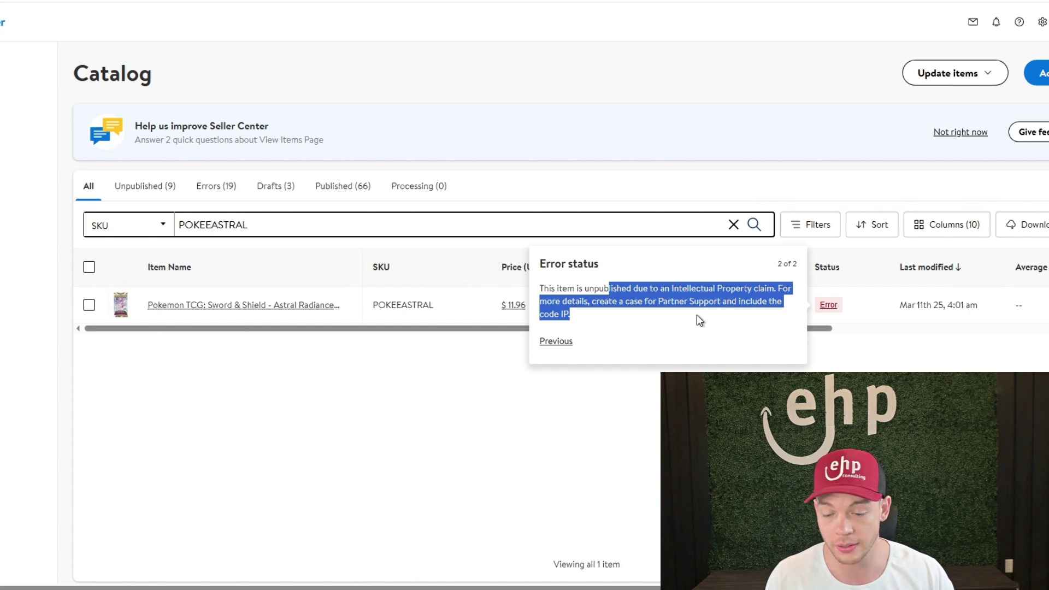
click(697, 315)
triple_click(564, 299)
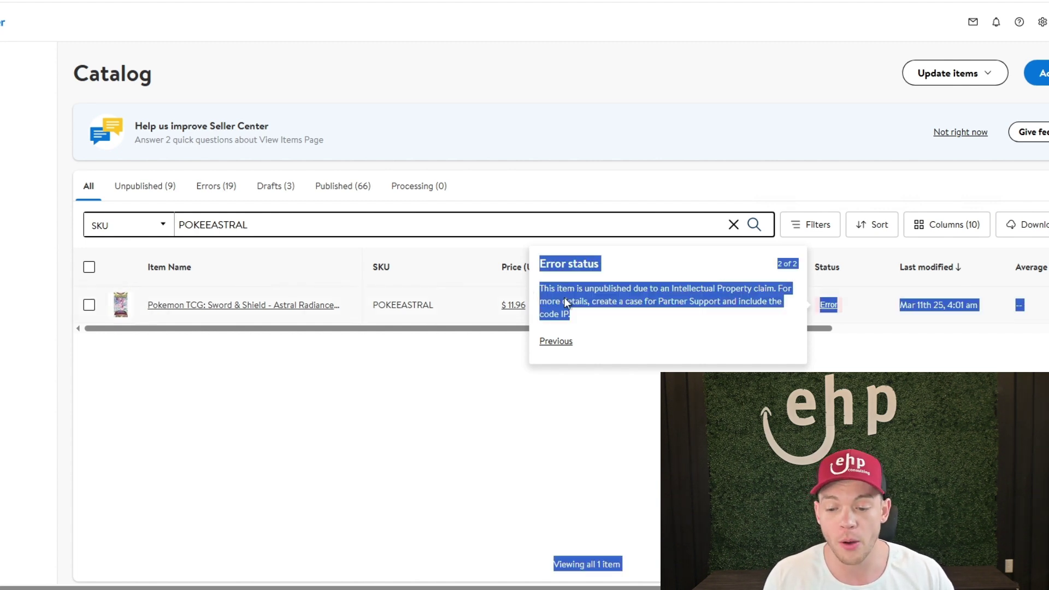
triple_click(607, 314)
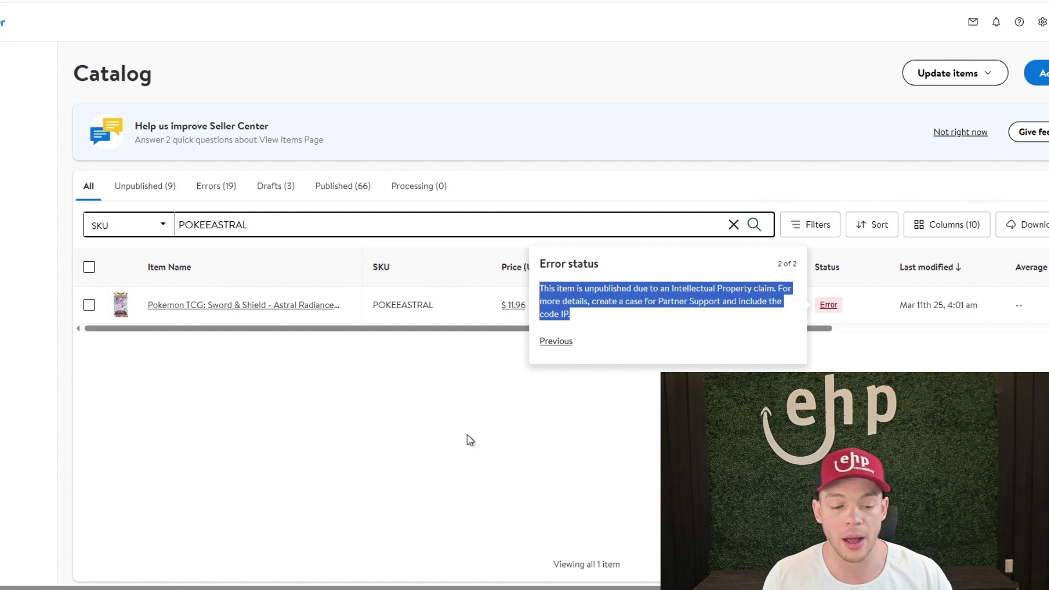
In the Notepad checklist, highlight "Robot/real)", "#5 Not Allowed on Walmart", "#6 Other (Robot)" and the first entry about errors.
click(127, 522)
click(474, 170)
double_click(487, 164)
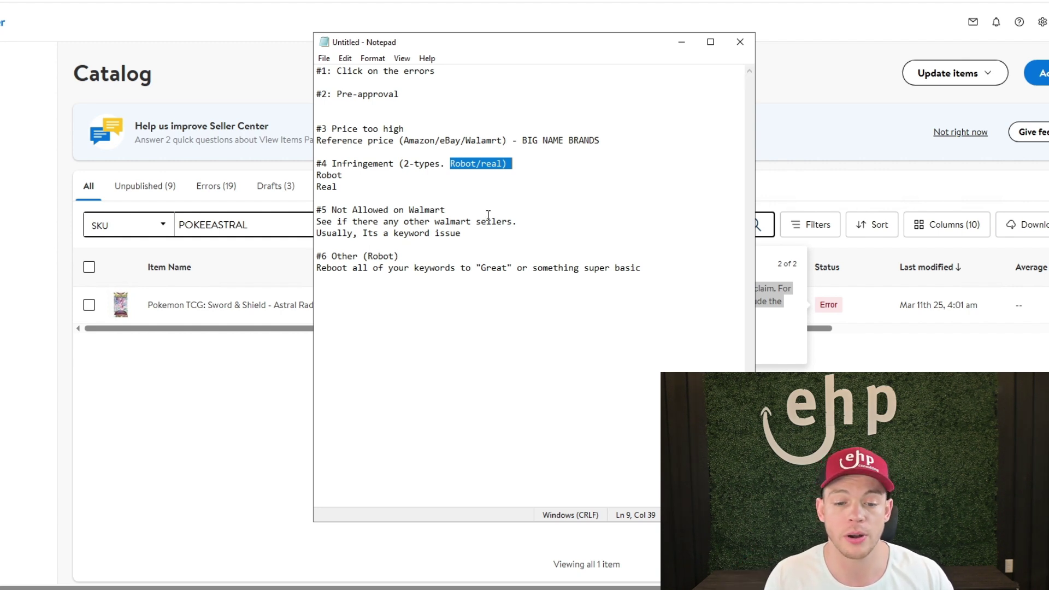
drag(451, 212, 318, 212)
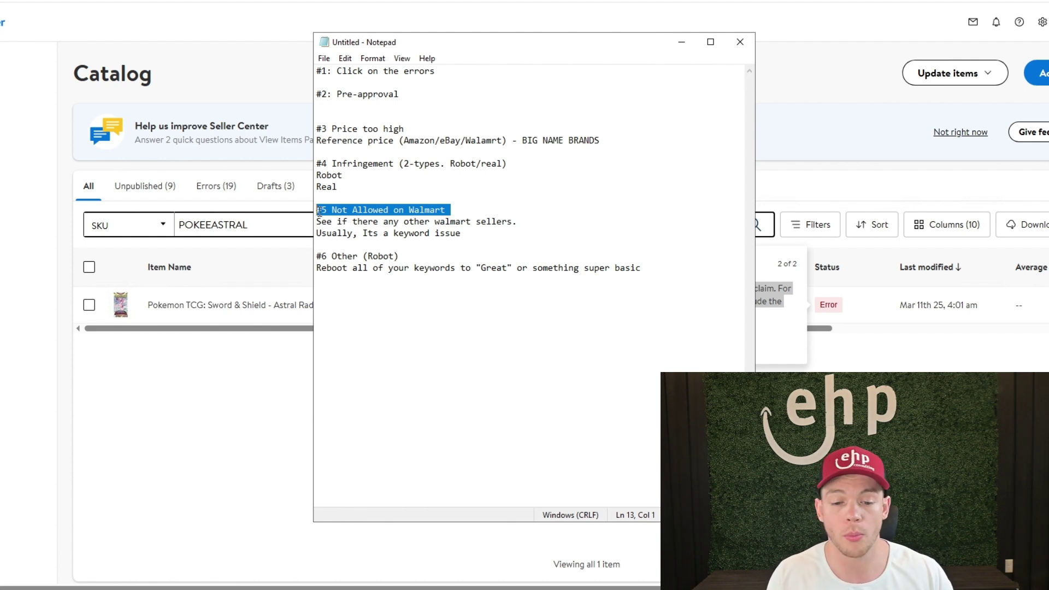
drag(403, 255, 318, 257)
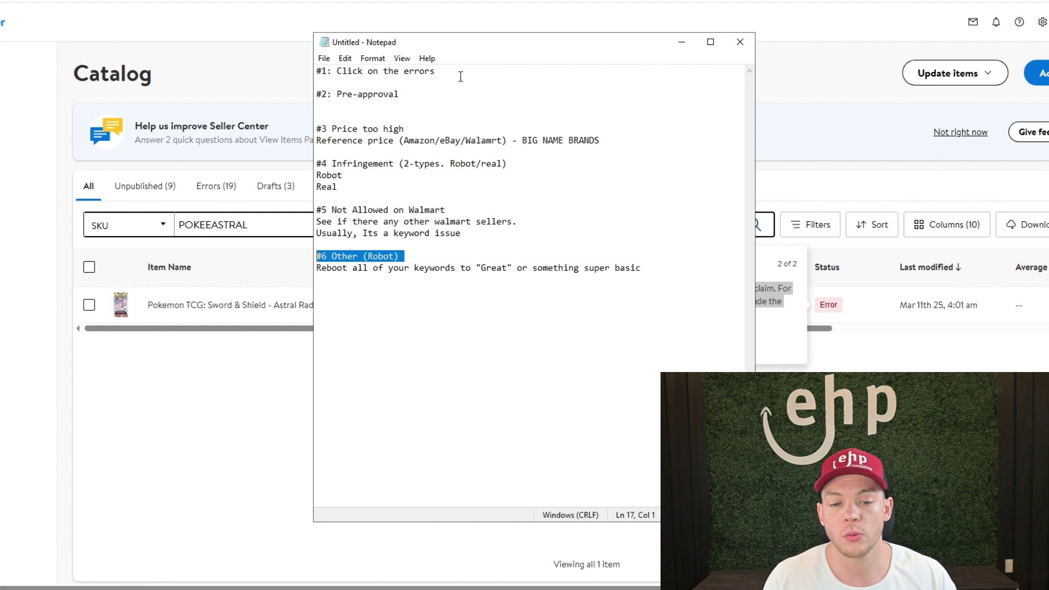
drag(459, 71, 346, 71)
Reread both error messages of the POKEEASTRAL item in Seller Center, and highlight "#2: Pre-approval" in the Notepad checklist.
click(792, 99)
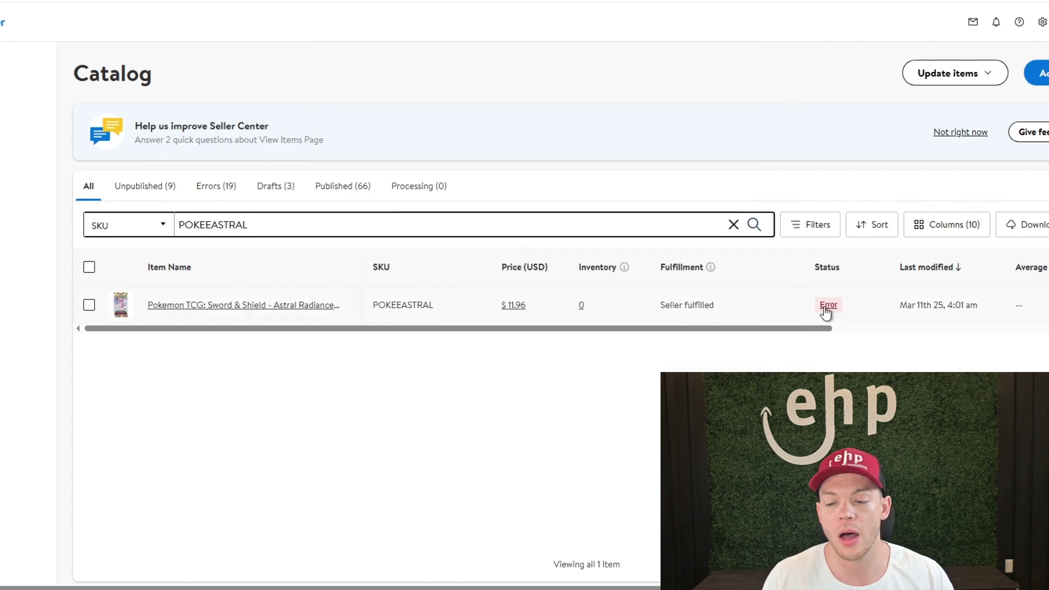
click(828, 306)
click(556, 342)
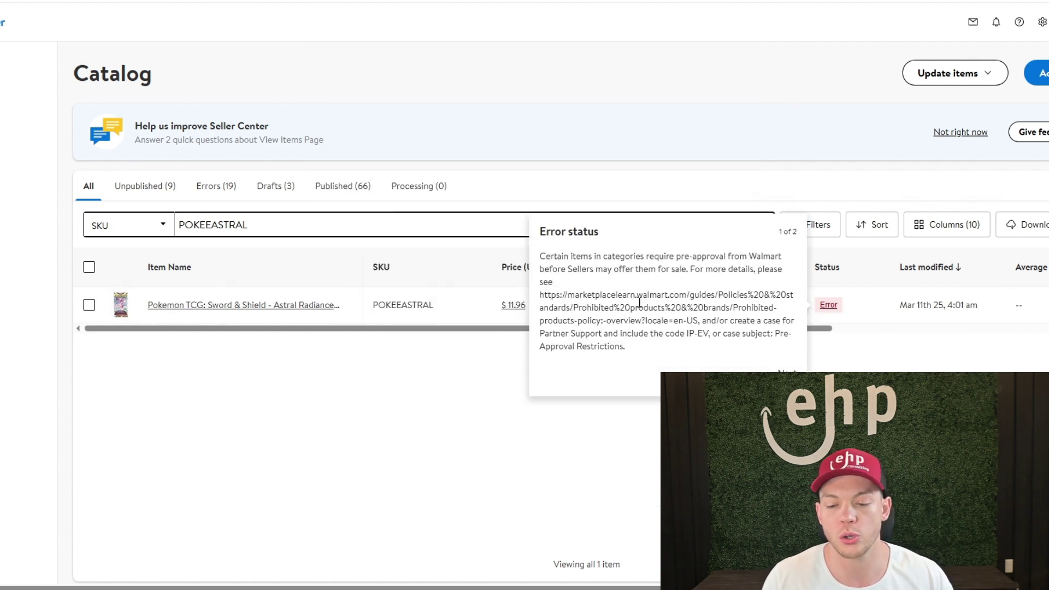
click(787, 371)
click(567, 349)
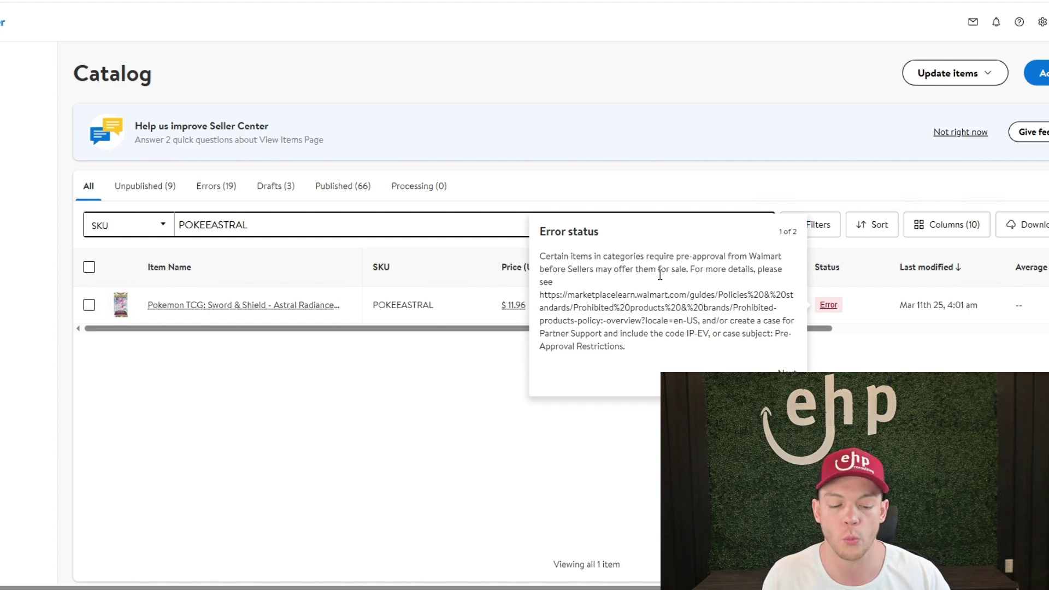
click(131, 589)
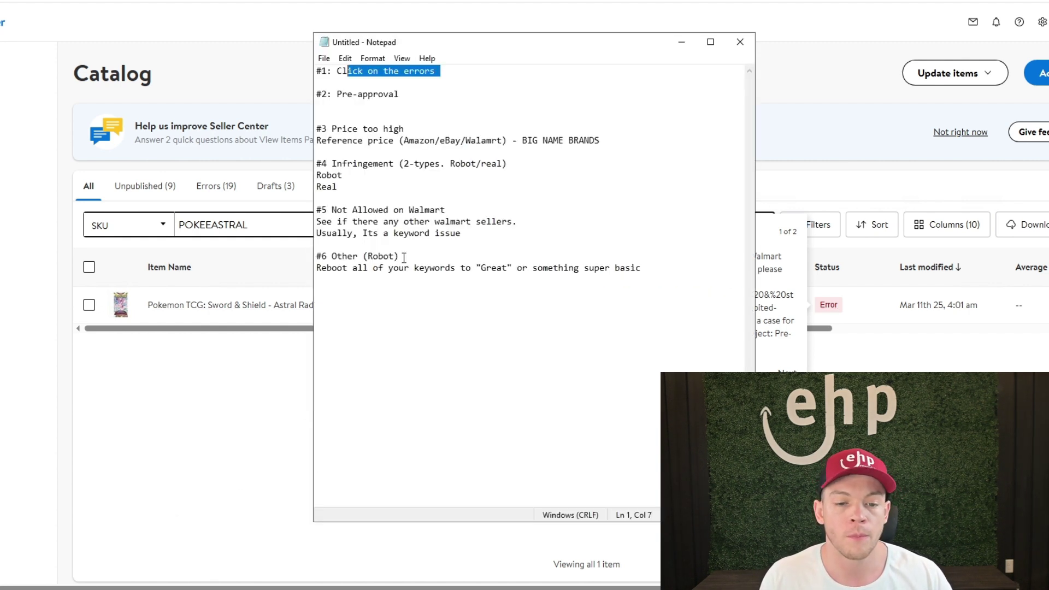
drag(422, 96, 318, 100)
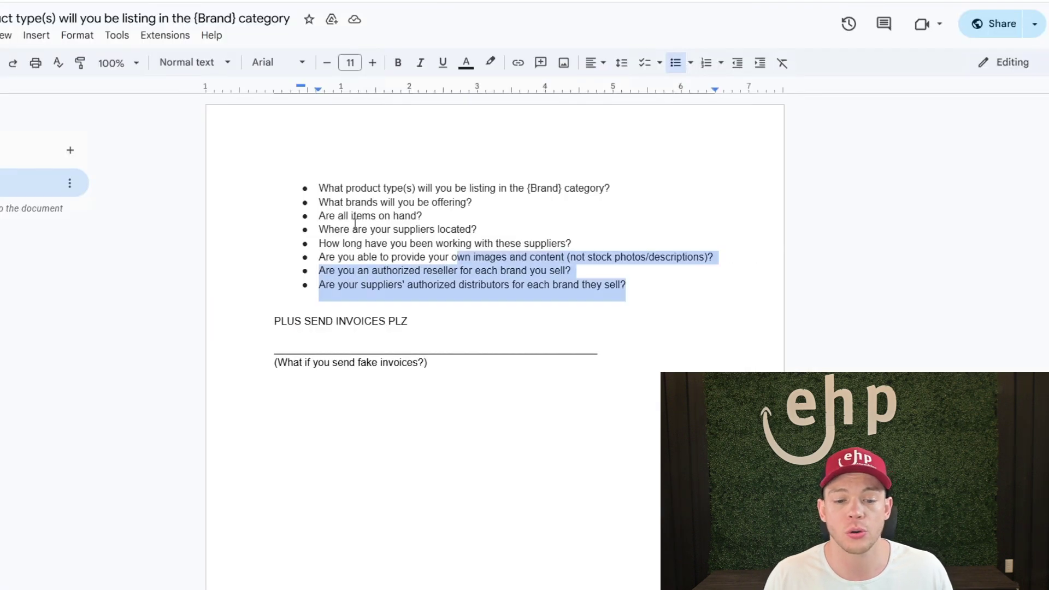
In the Google Docs document, highlight each pre-approval question in order, from product types to authorized distributors, plus the line "PLUS SEND INVOICES PLZ".
drag(355, 224, 310, 192)
drag(611, 188, 306, 189)
drag(474, 202, 317, 202)
drag(444, 219, 320, 217)
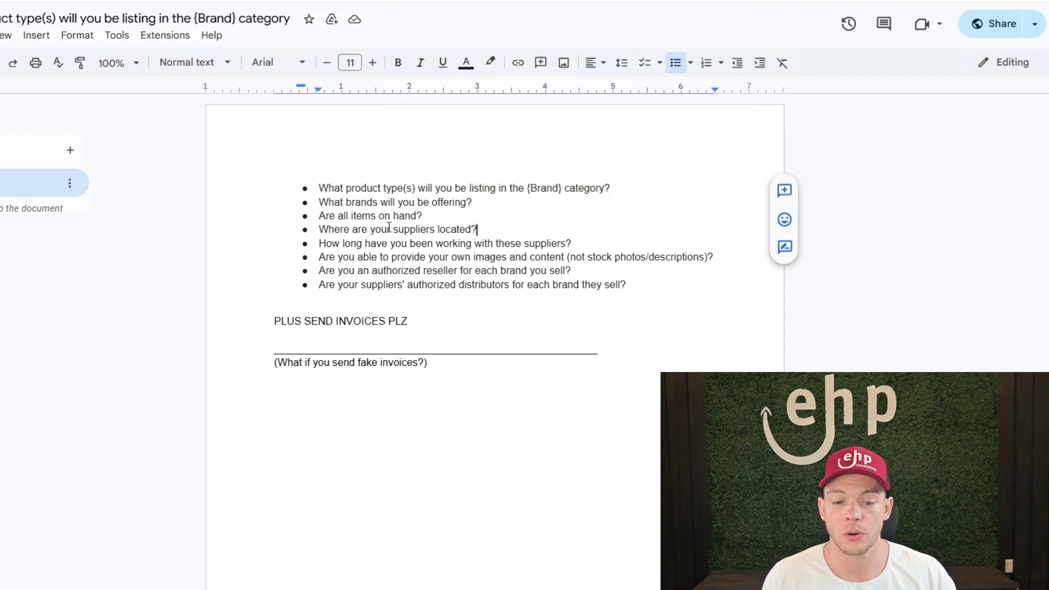
drag(477, 230, 316, 229)
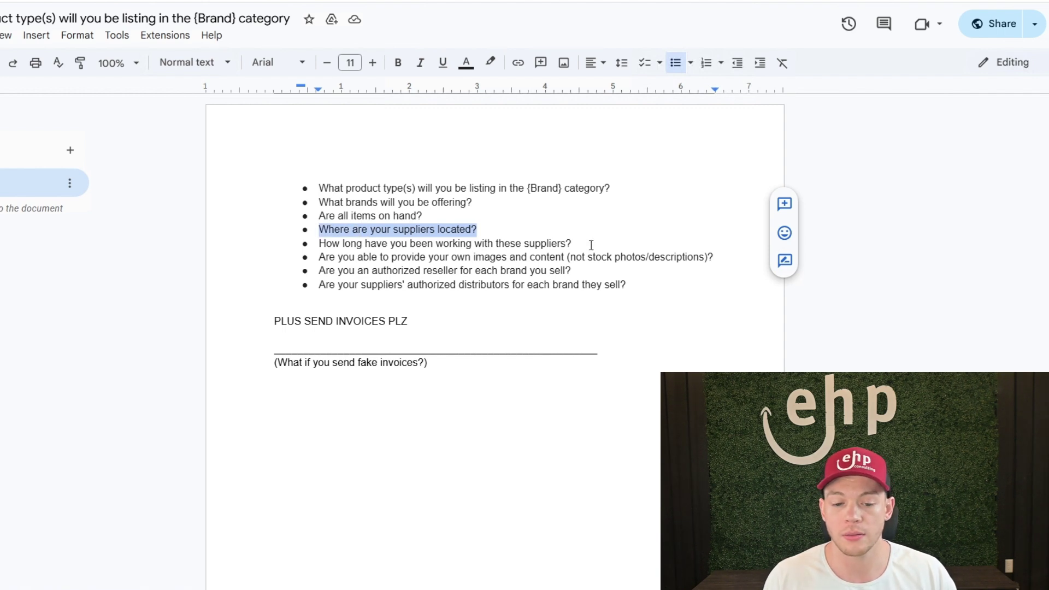
drag(573, 244, 326, 243)
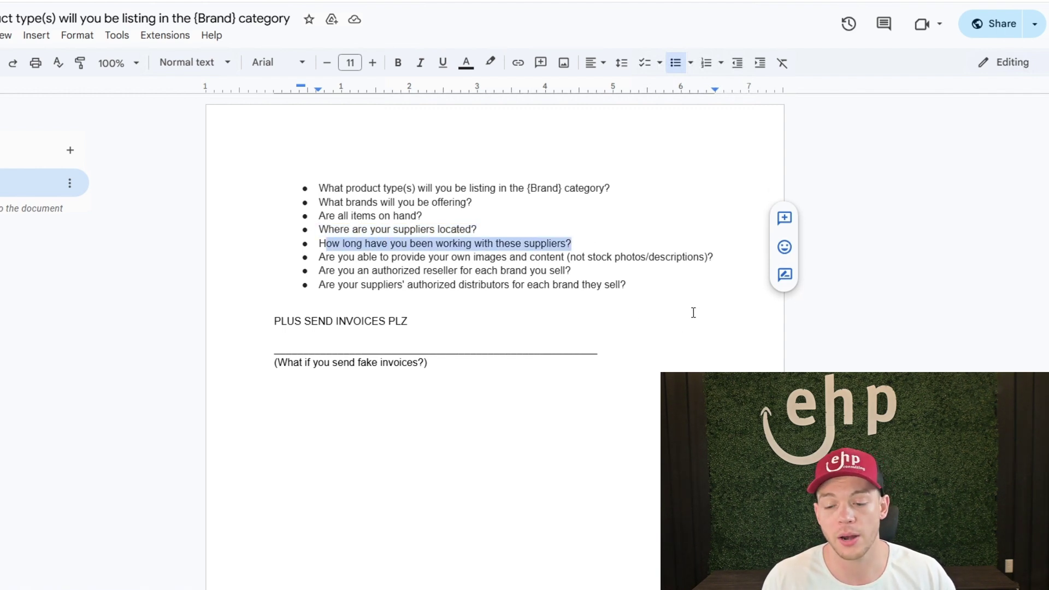
drag(715, 257, 316, 260)
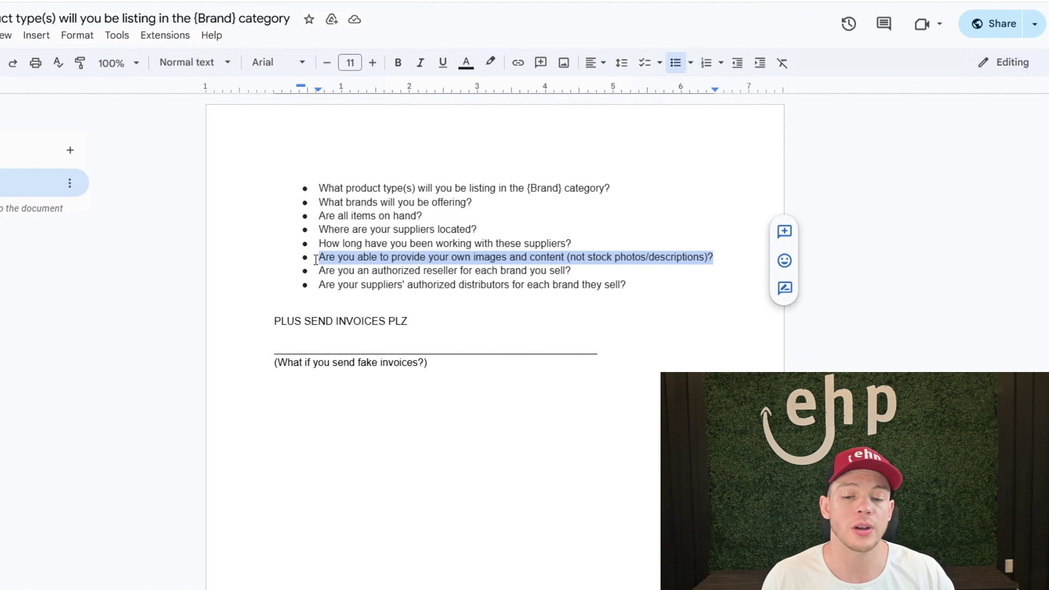
drag(572, 271, 314, 274)
drag(631, 287, 315, 288)
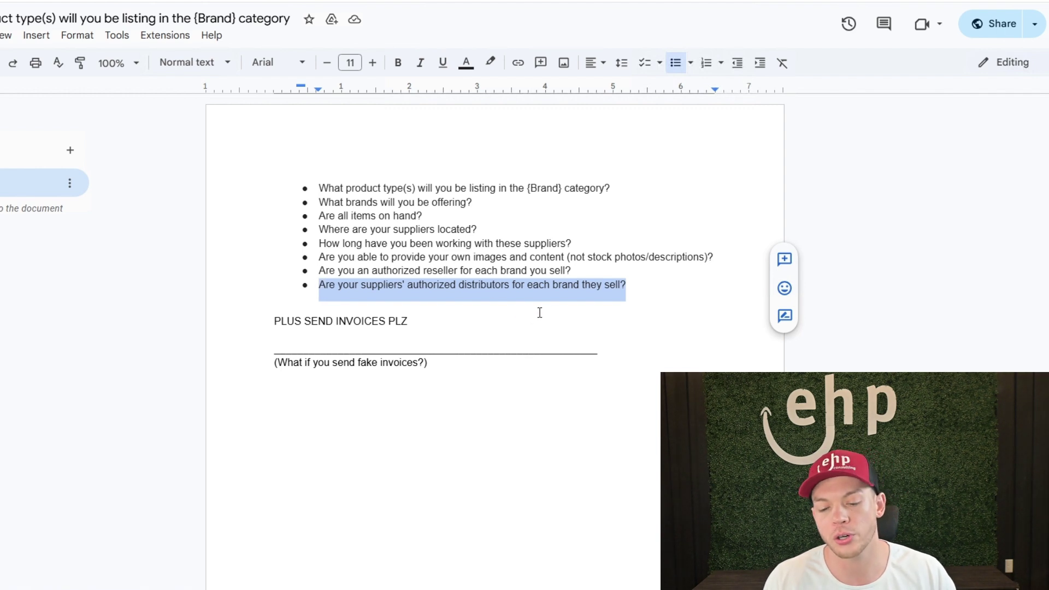
triple_click(292, 322)
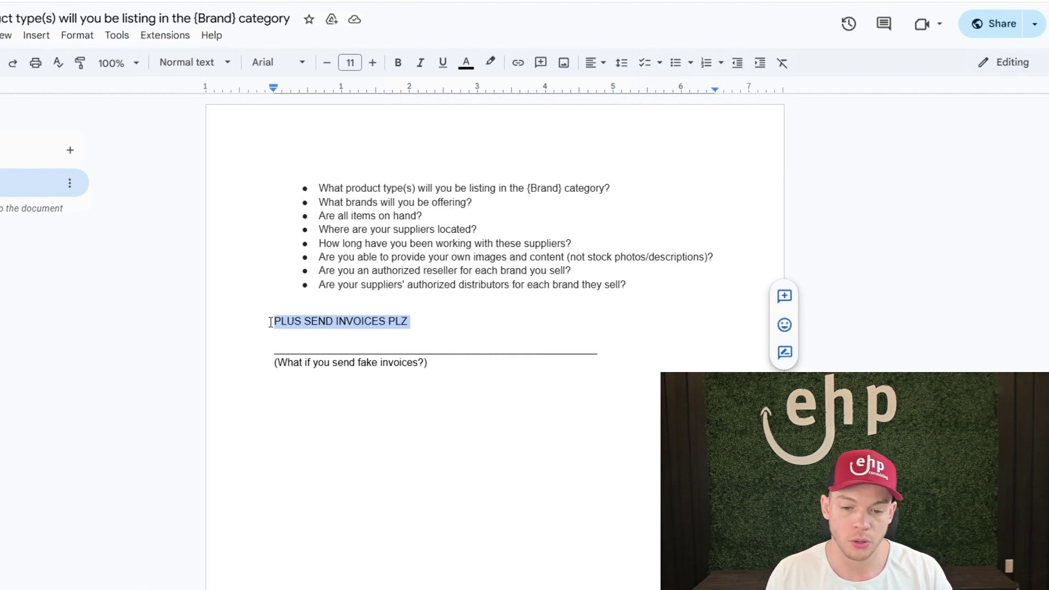
Go back to the start of the question list and highlight the product type question and "What brands will you be offering?".
click(639, 187)
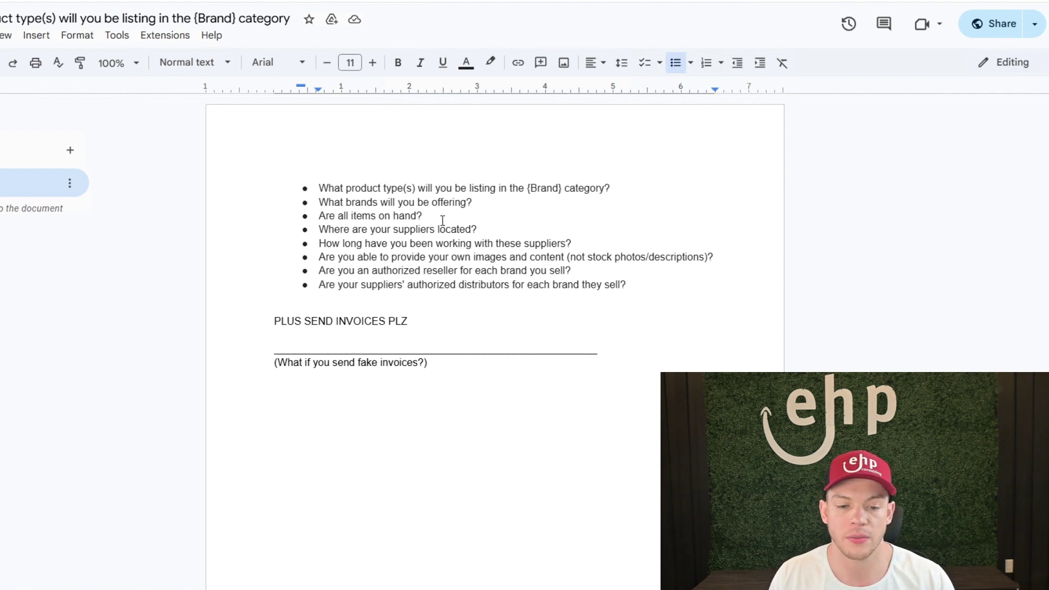
click(327, 188)
drag(438, 192, 629, 188)
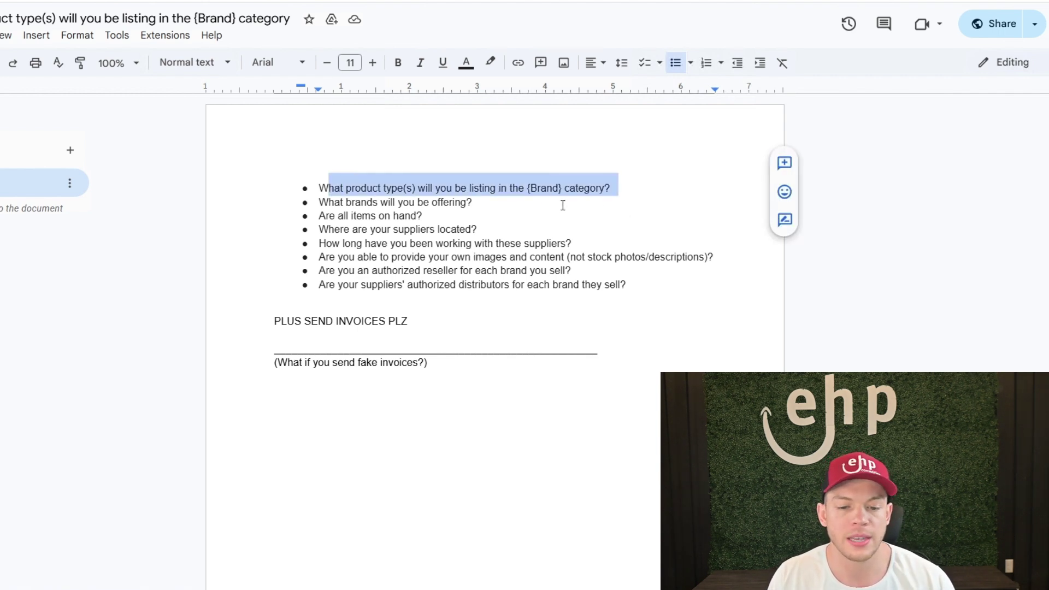
drag(325, 203, 491, 202)
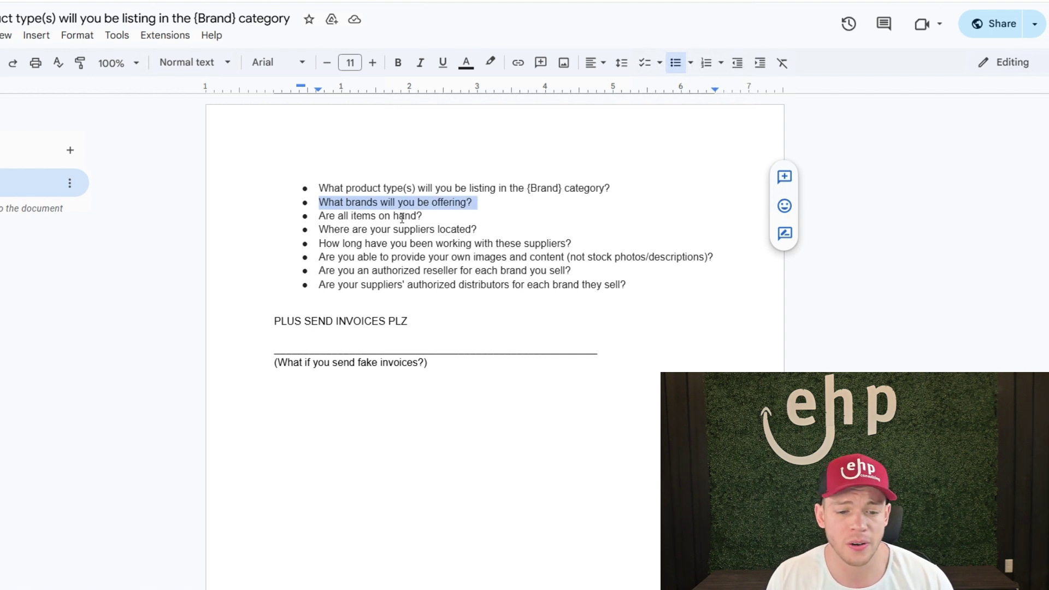
Highlight the remaining pre-approval questions in order, from "Are all items on hand?" through the suppliers' authorized distributors question.
drag(320, 216, 425, 215)
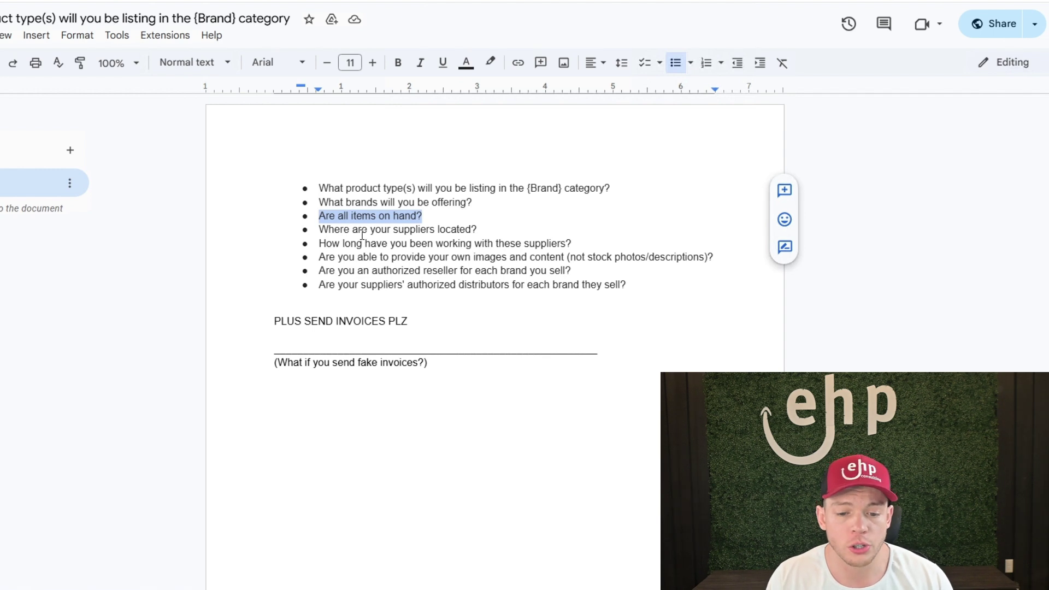
drag(320, 230, 478, 230)
click(486, 233)
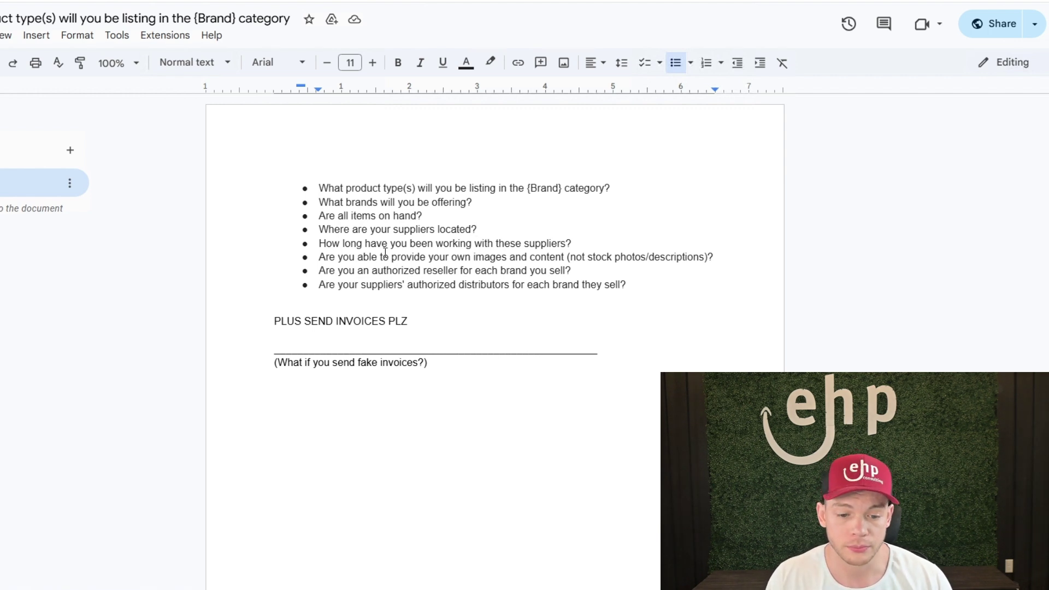
drag(321, 244, 476, 244)
click(594, 241)
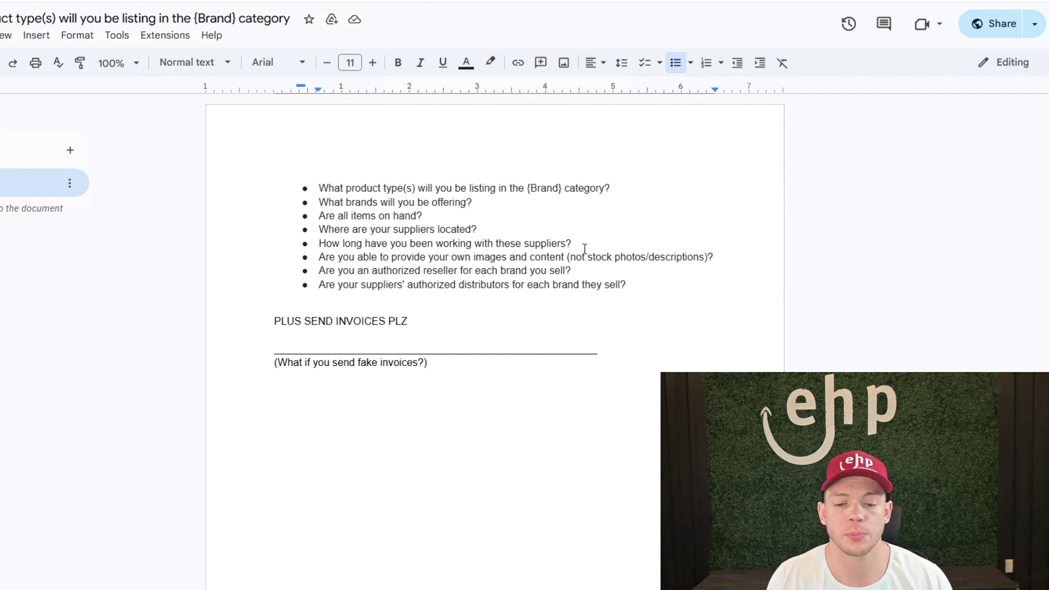
drag(573, 244, 708, 258)
drag(323, 275, 576, 273)
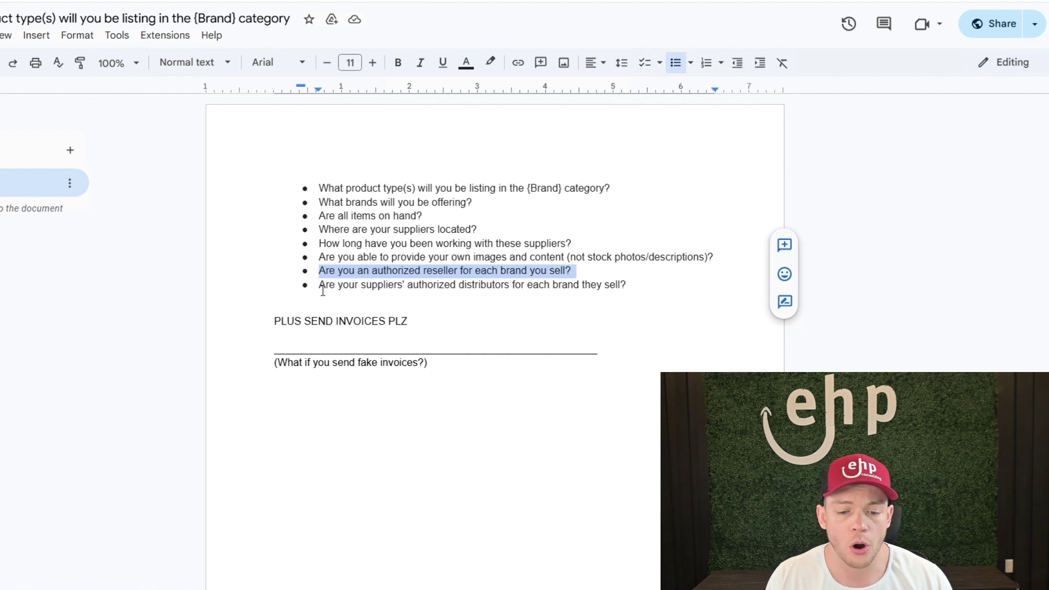
drag(325, 288, 638, 291)
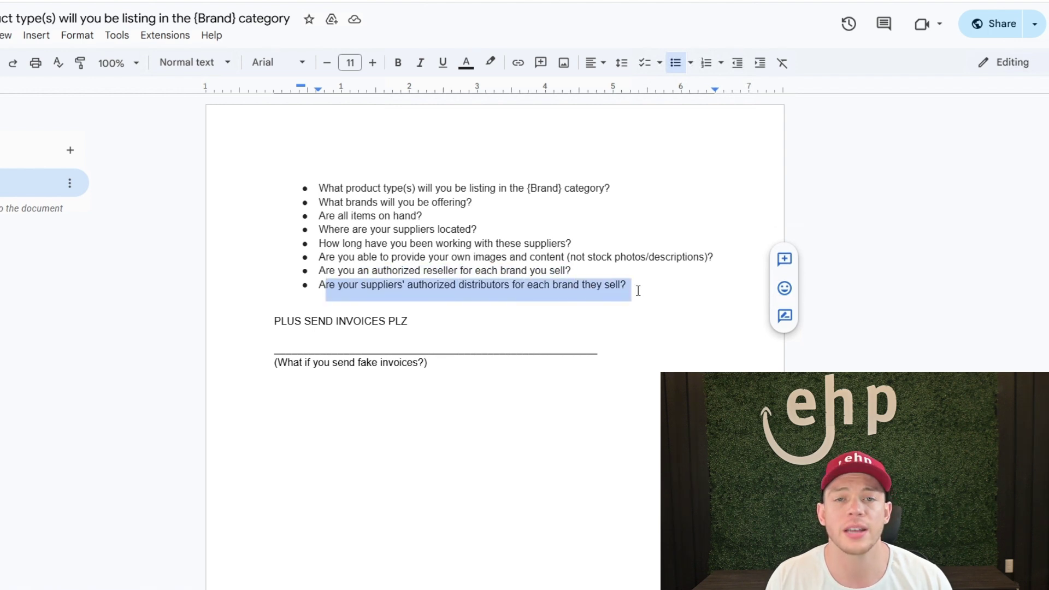
Highlight "PLUS SEND INVOICES PLZ", then the whole document text, and return to highlighting the invoice line alone.
drag(472, 324, 265, 317)
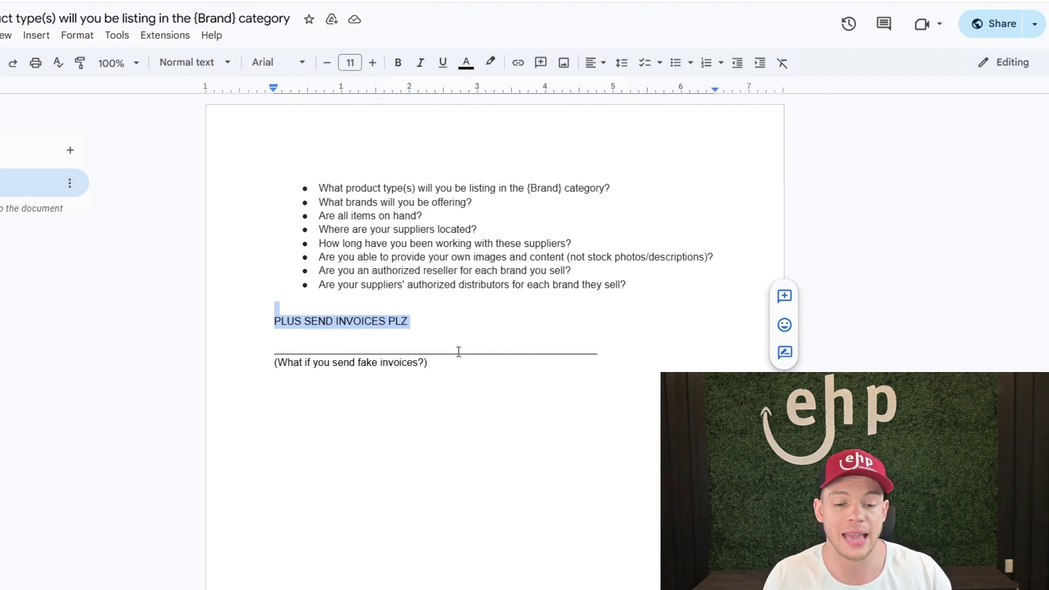
drag(455, 354, 493, 97)
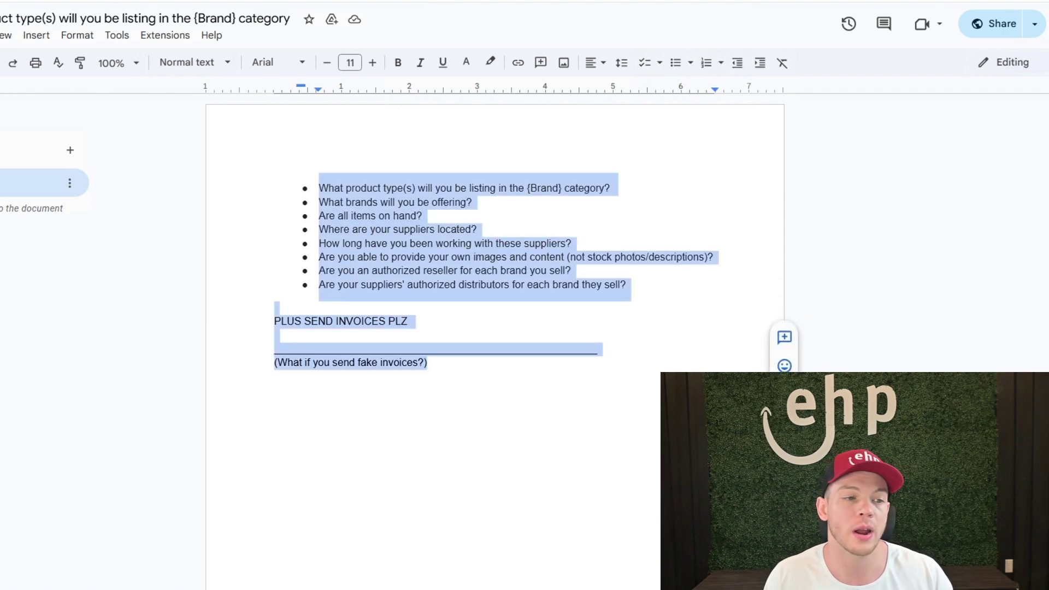
drag(428, 323, 272, 324)
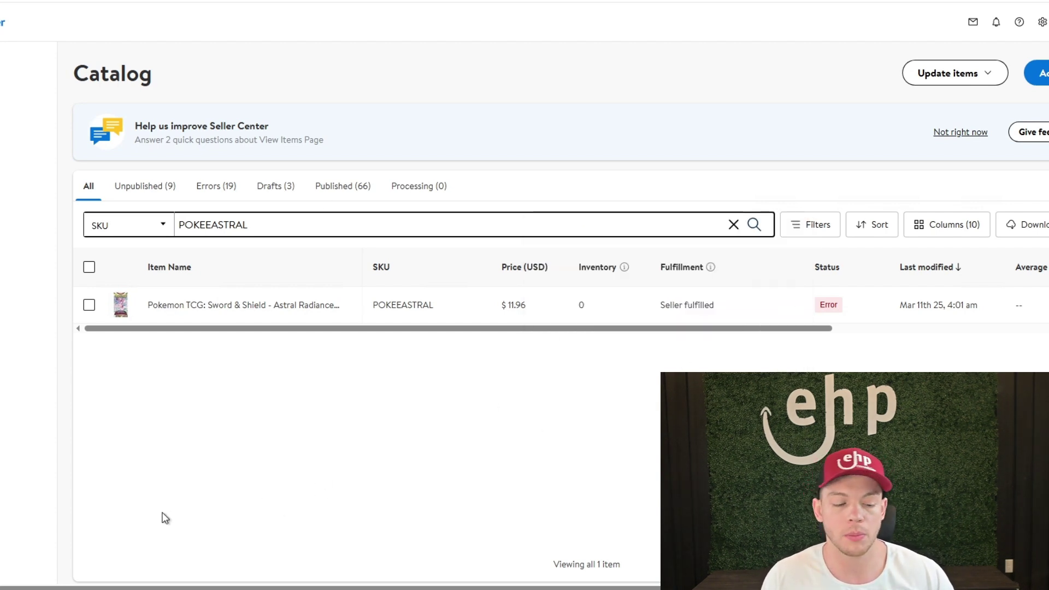
Switch to the Notepad checklist, place the cursor at "#3 Price too high", and highlight "#2: Pre-approval".
key(alt+Tab)
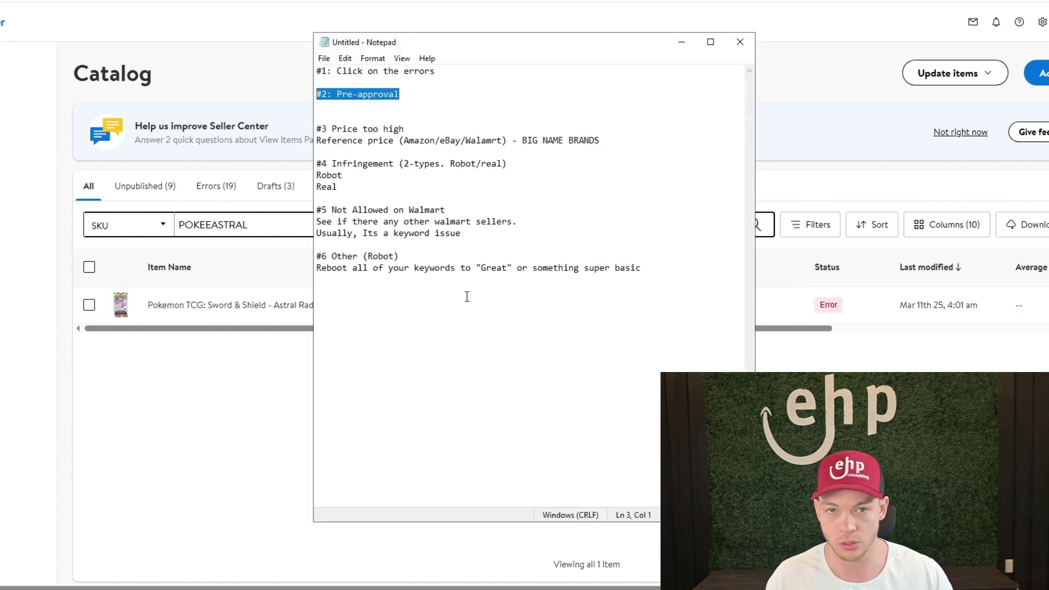
click(503, 131)
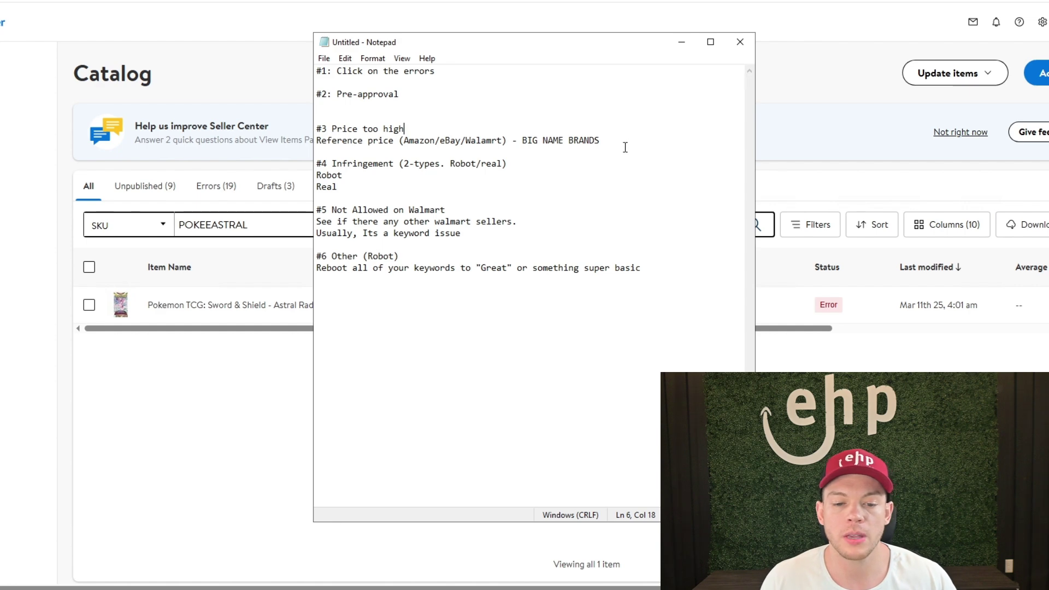
drag(492, 106, 325, 95)
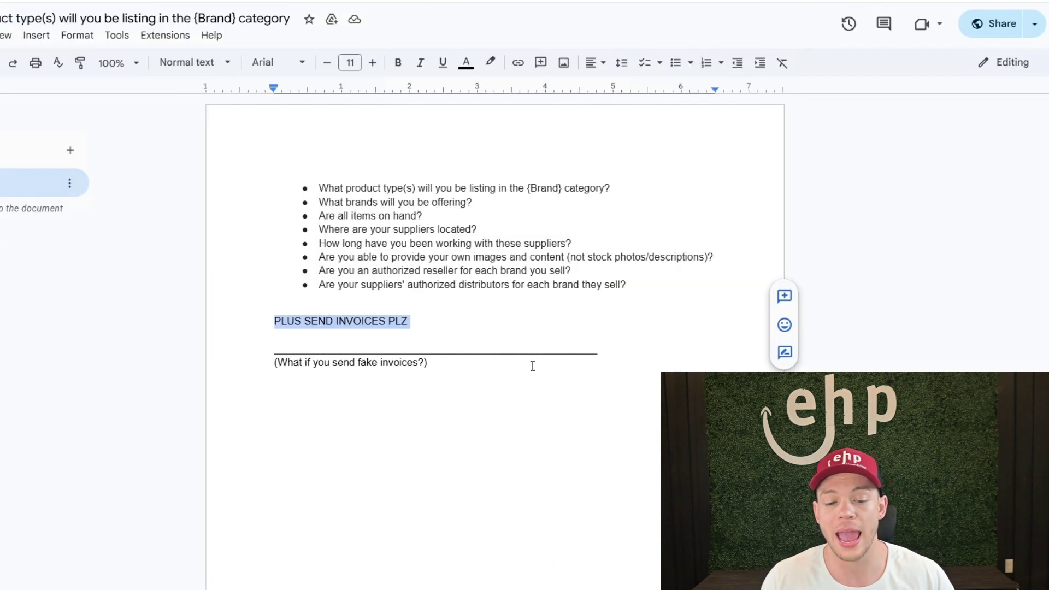
Return to the Google Docs document, highlight the question list with the invoice line, and go back to the Seller Center catalog.
click(567, 347)
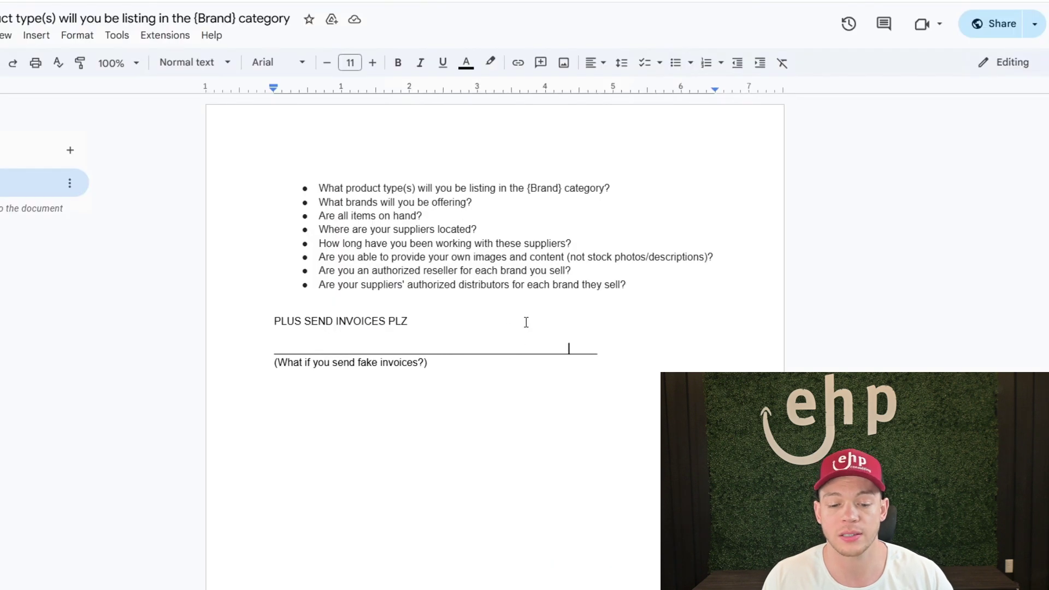
drag(527, 322, 222, 164)
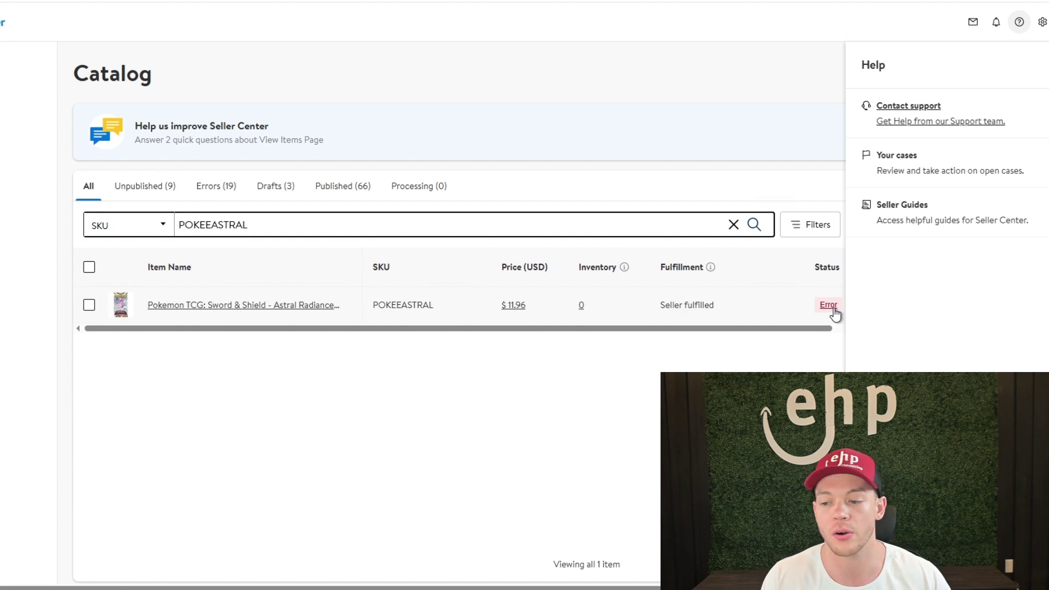
click(257, 116)
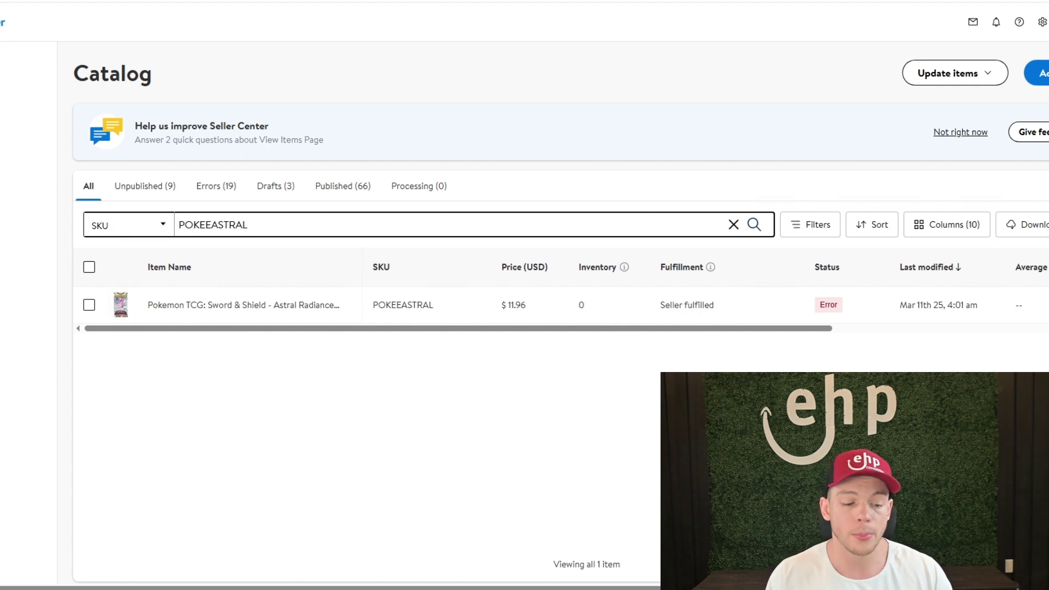
In the Notepad checklist, highlight the "#3 Price too high" entry with its reference price line, including the word "Amazon".
key(alt+Tab)
click(460, 163)
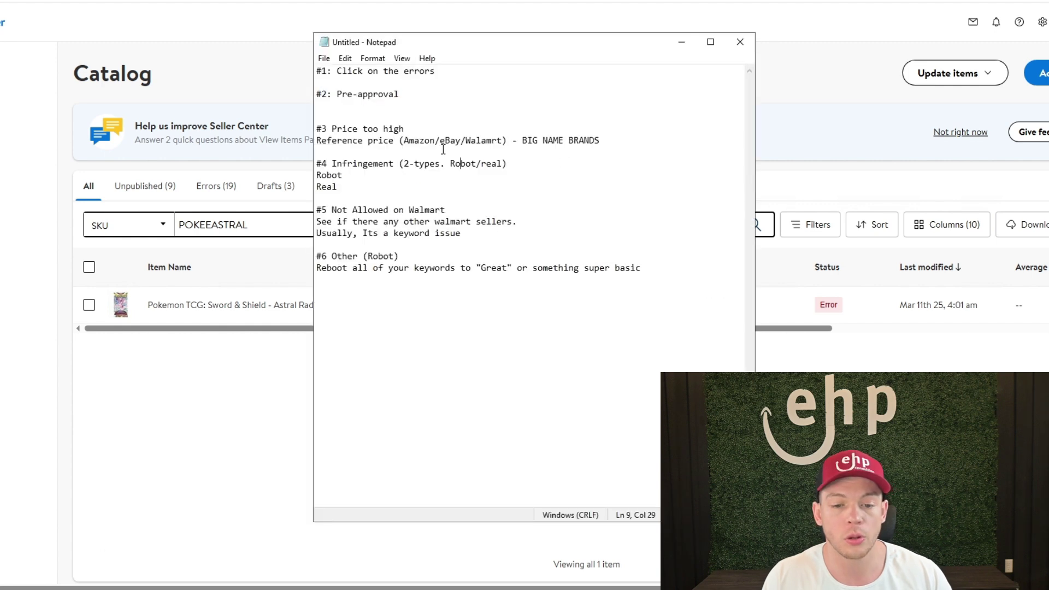
drag(595, 140, 317, 129)
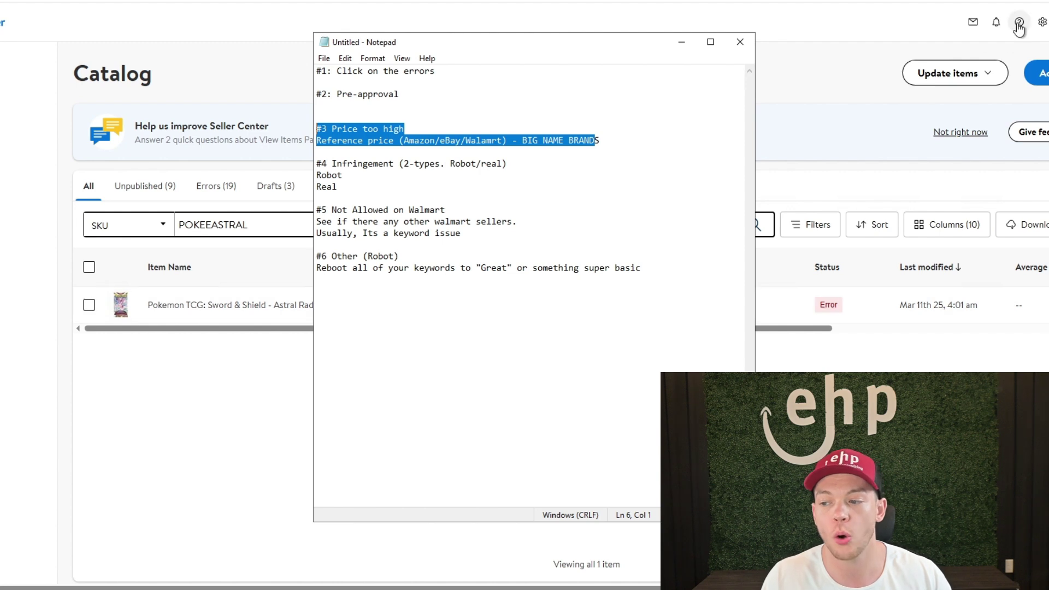
drag(409, 143, 439, 145)
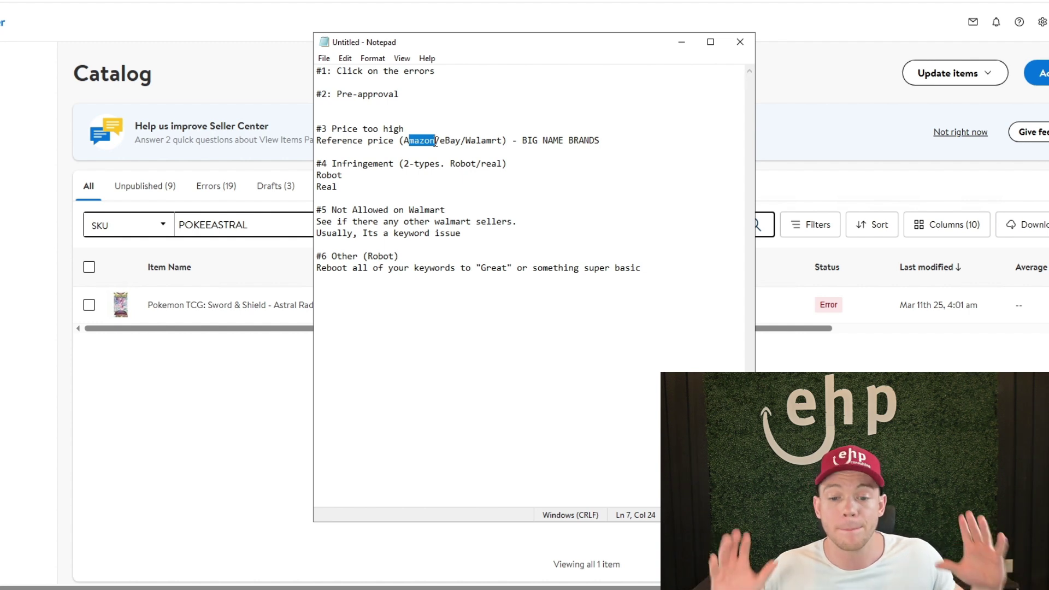
drag(600, 140, 318, 129)
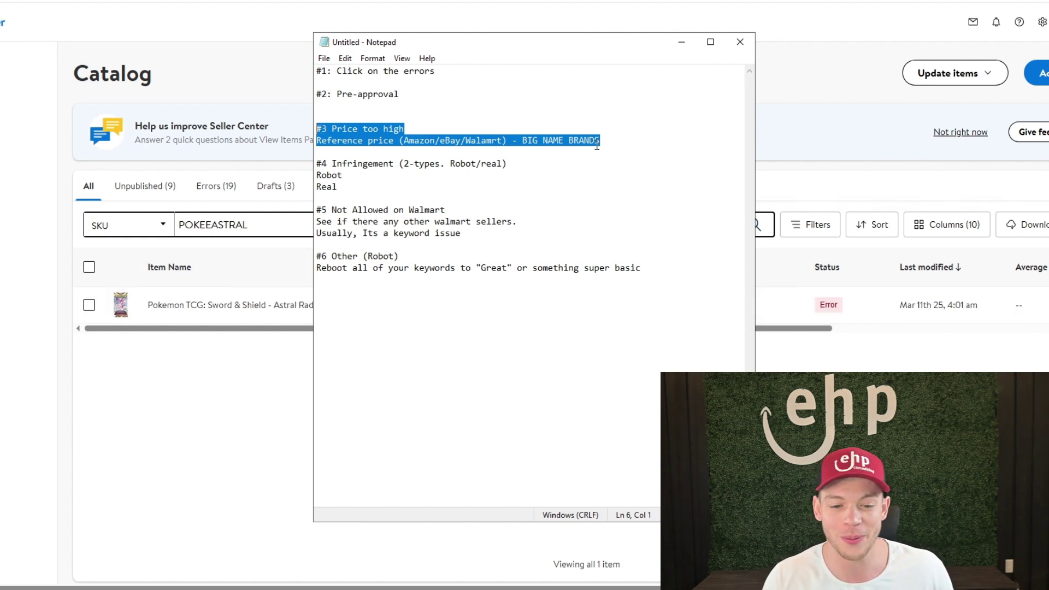
drag(606, 141, 314, 131)
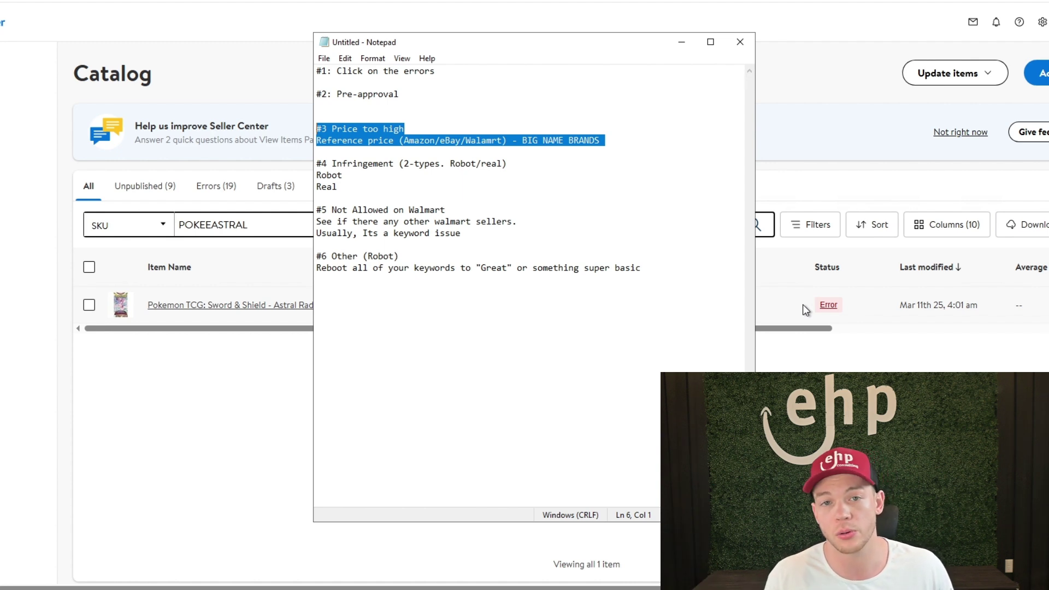
Highlight the "#4 Infringement" entry in Notepad, then "Pokemon" and "TCG" in the POKEEASTRAL item's details in Seller Center.
click(389, 175)
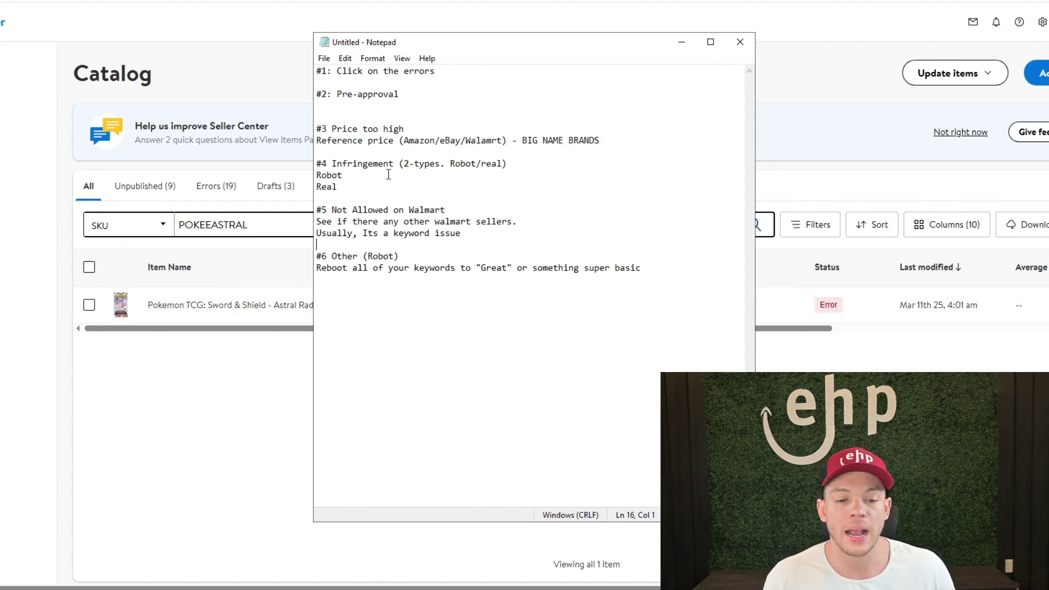
drag(339, 187, 319, 167)
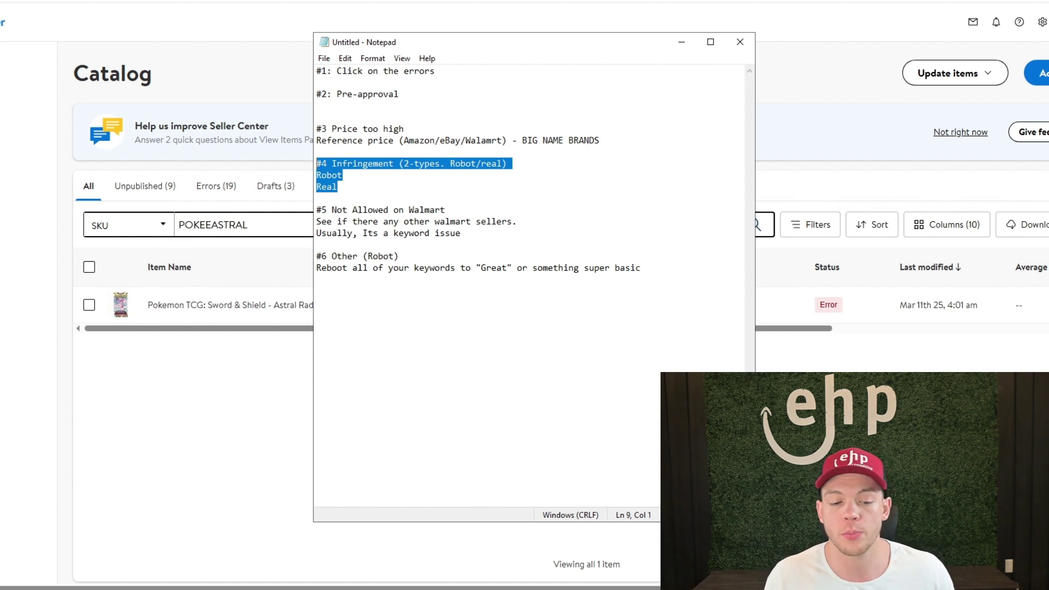
click(192, 289)
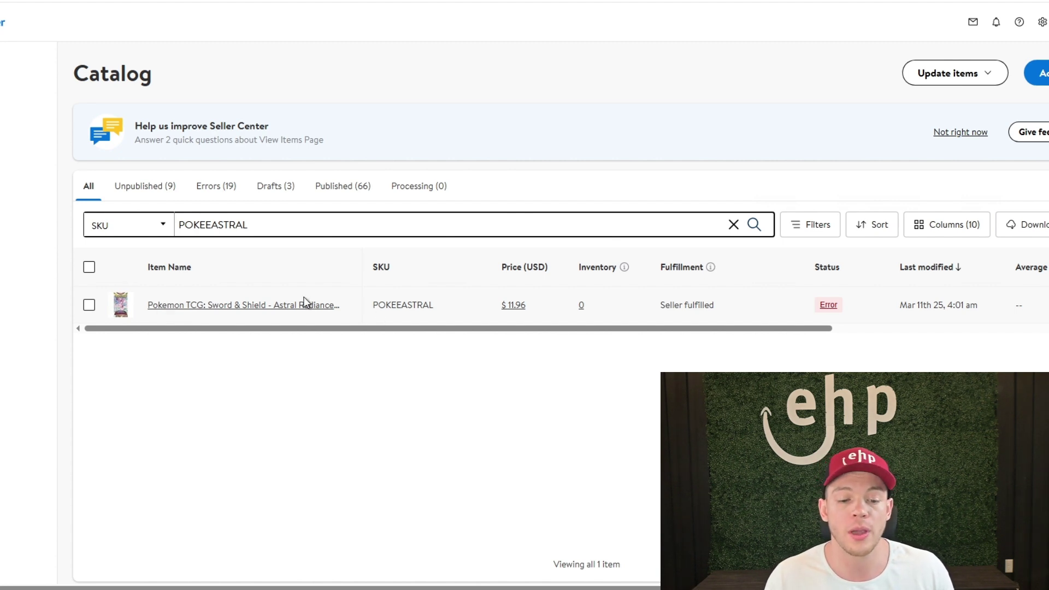
mouse_move(299, 309)
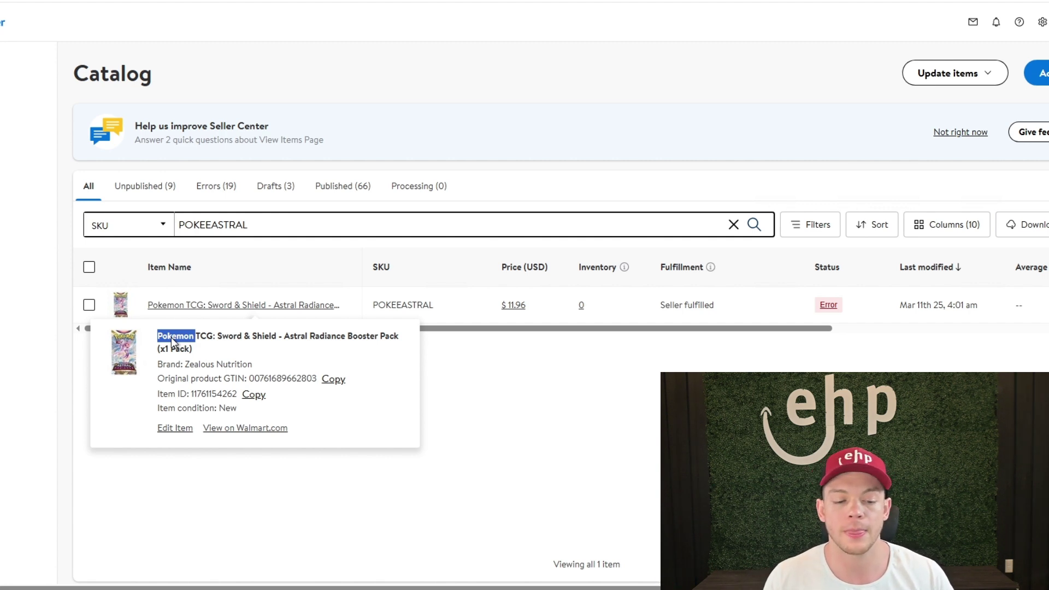
triple_click(172, 336)
double_click(203, 338)
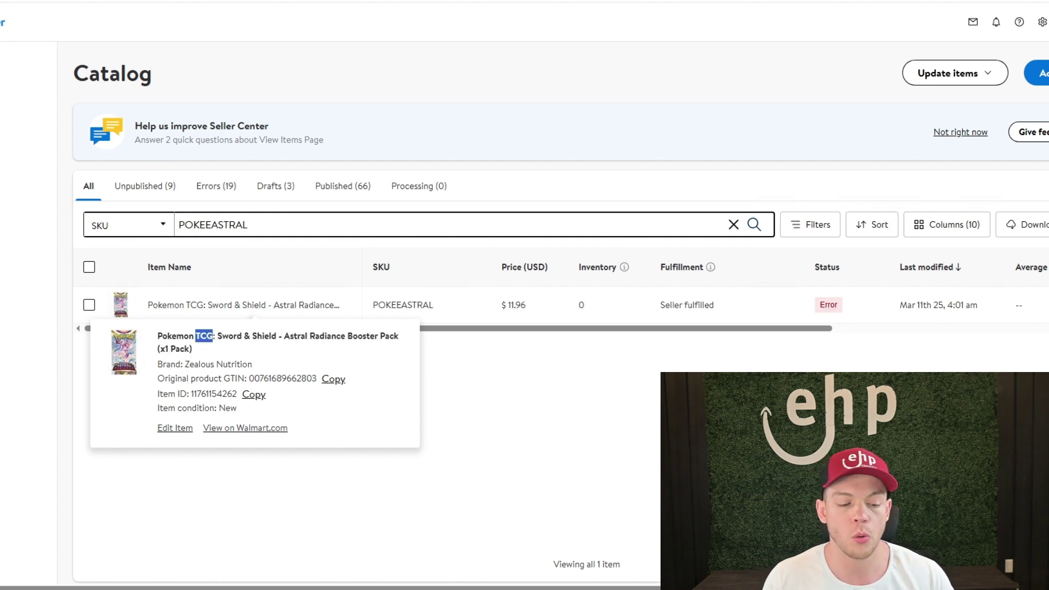
Return to the Notepad checklist and highlight "Robot" under "#4 Infringement".
click(164, 587)
click(357, 177)
drag(356, 177, 316, 176)
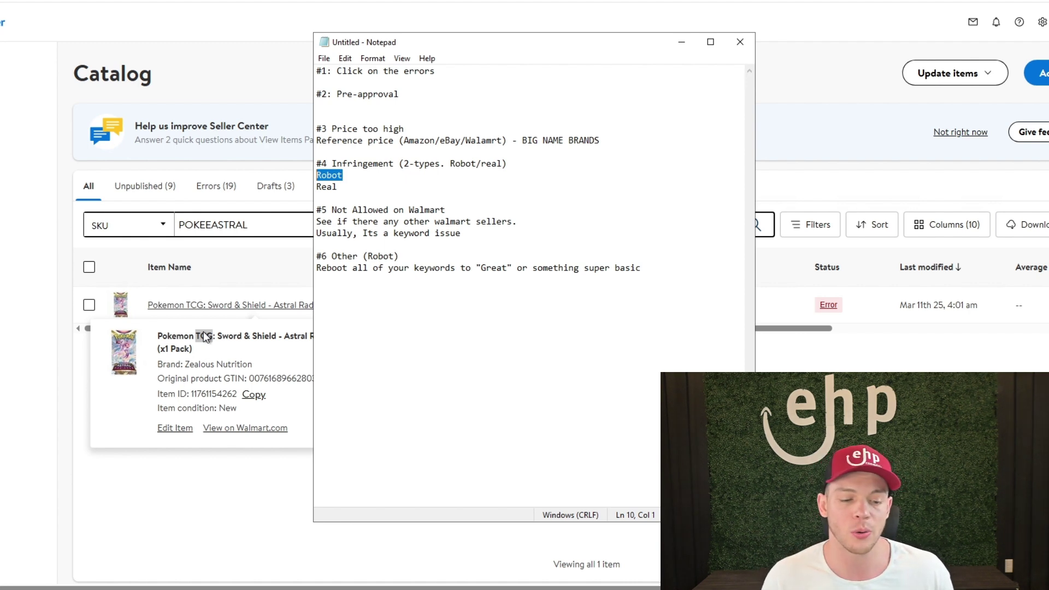
Highlight the full item title and the word "Pokemon" in the Seller Center item details, then open the Help options.
triple_click(171, 336)
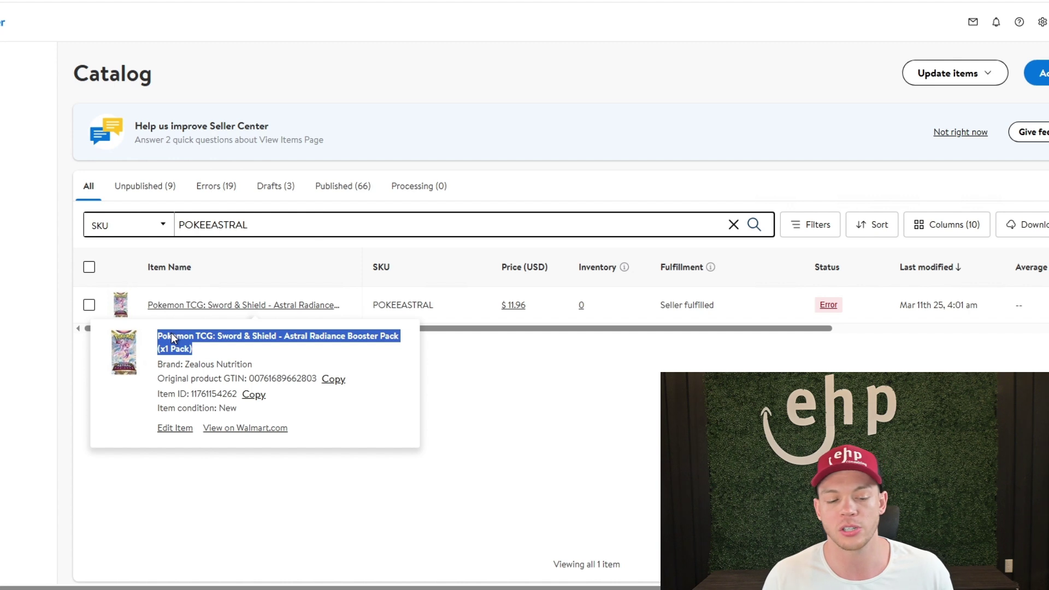
double_click(172, 336)
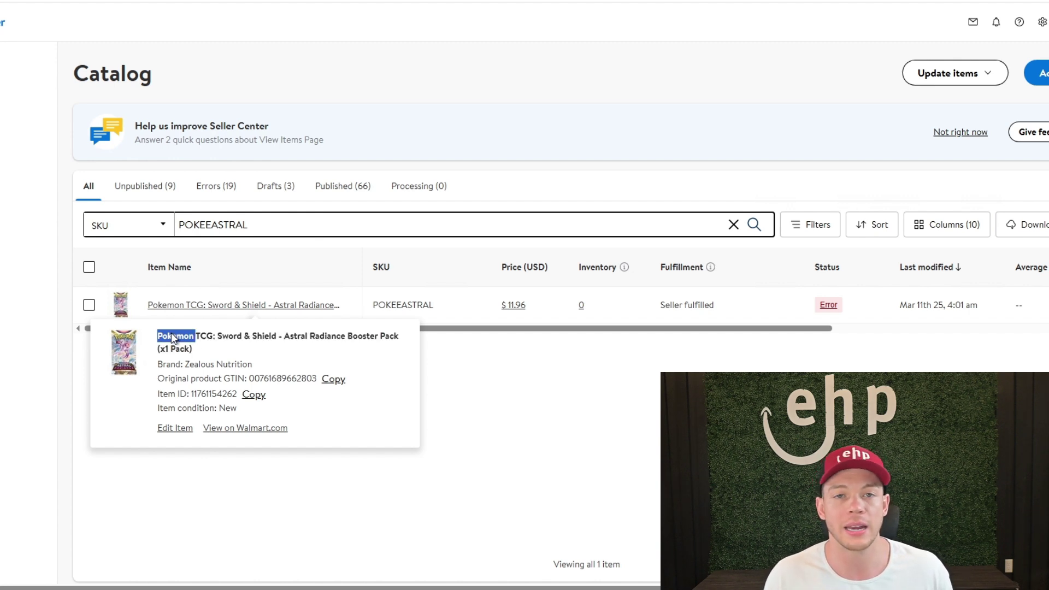
click(1019, 21)
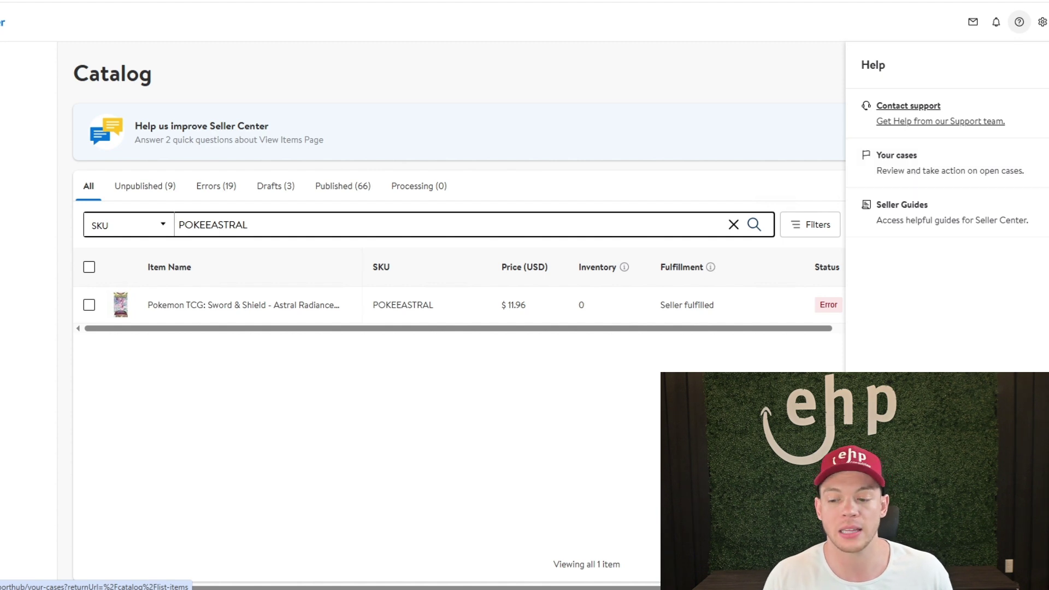
Highlight "Real" in the Notepad checklist, then the question list and "PLUS SEND INVOICES PLZ" in the Google Docs document.
key(alt+Tab)
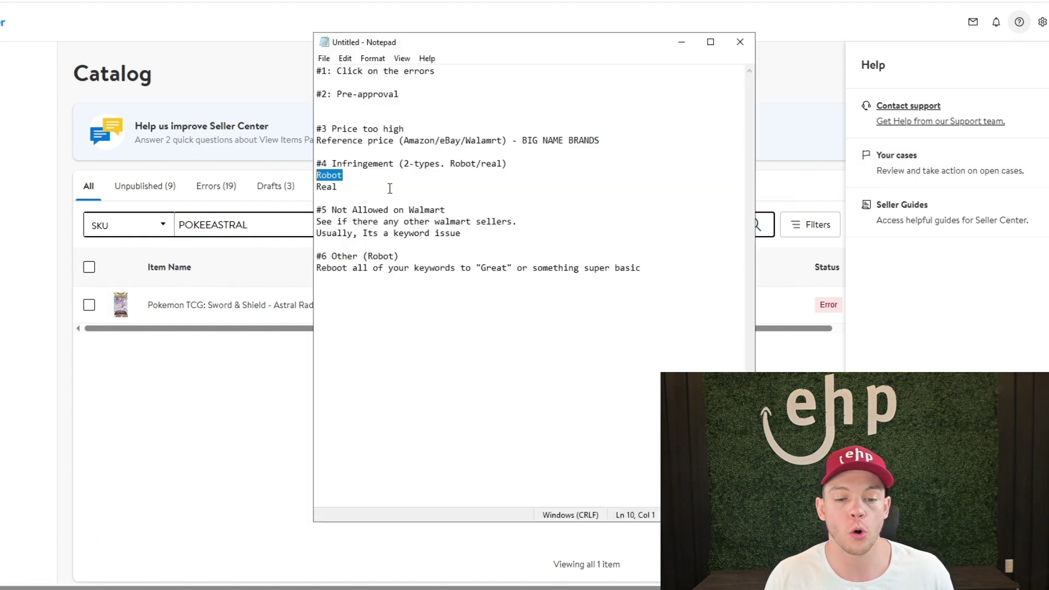
drag(338, 187, 320, 189)
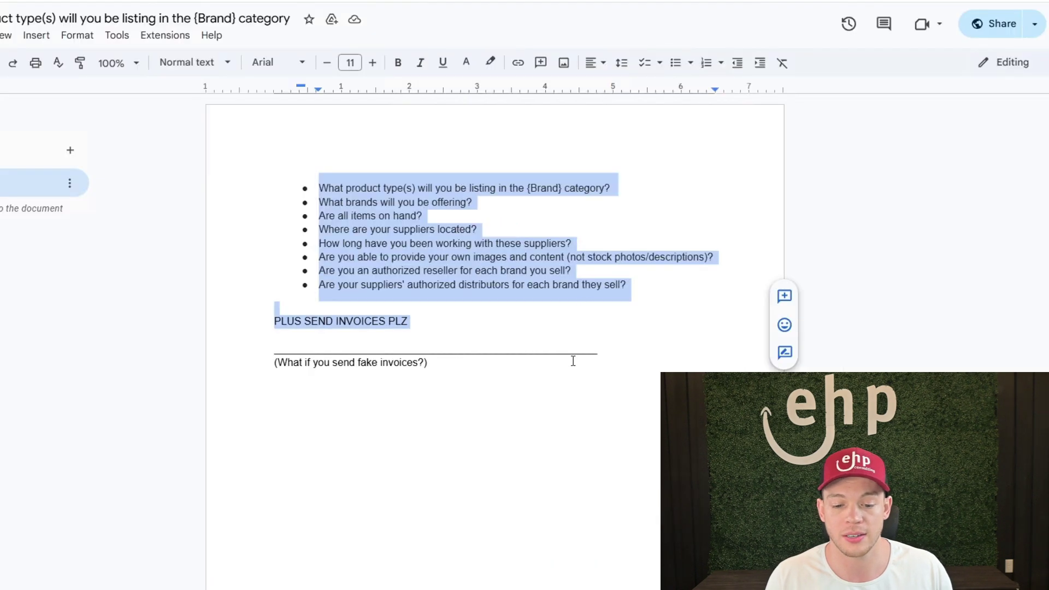
drag(574, 361, 295, 189)
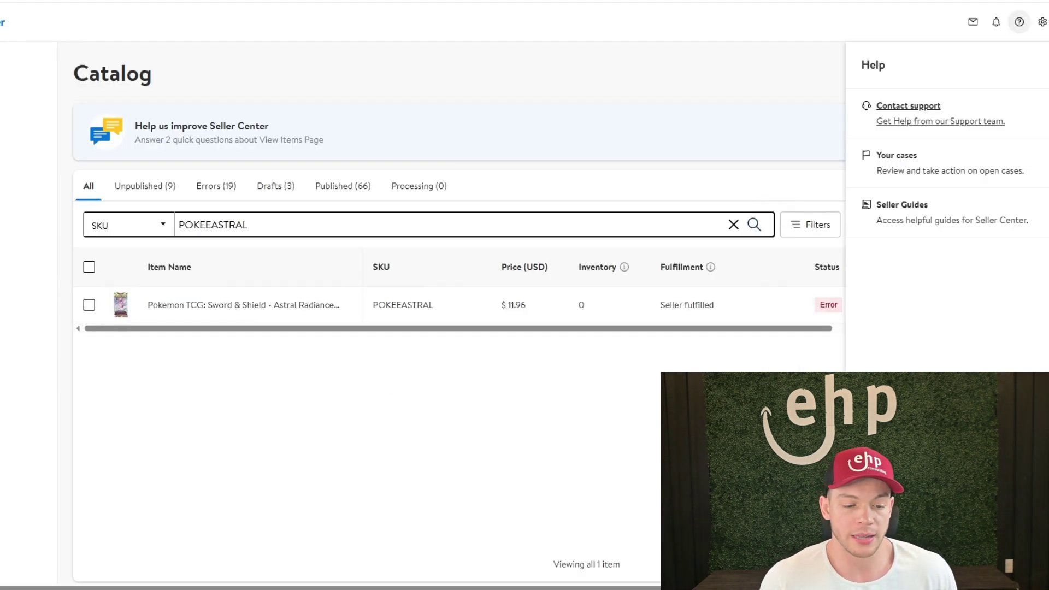
Highlight the "#5 Not Allowed on Walmart" entry in Notepad, look at the POKEEASTRAL item in Seller Center, and return to the checklist.
key(alt+Tab)
click(451, 233)
drag(485, 230, 319, 204)
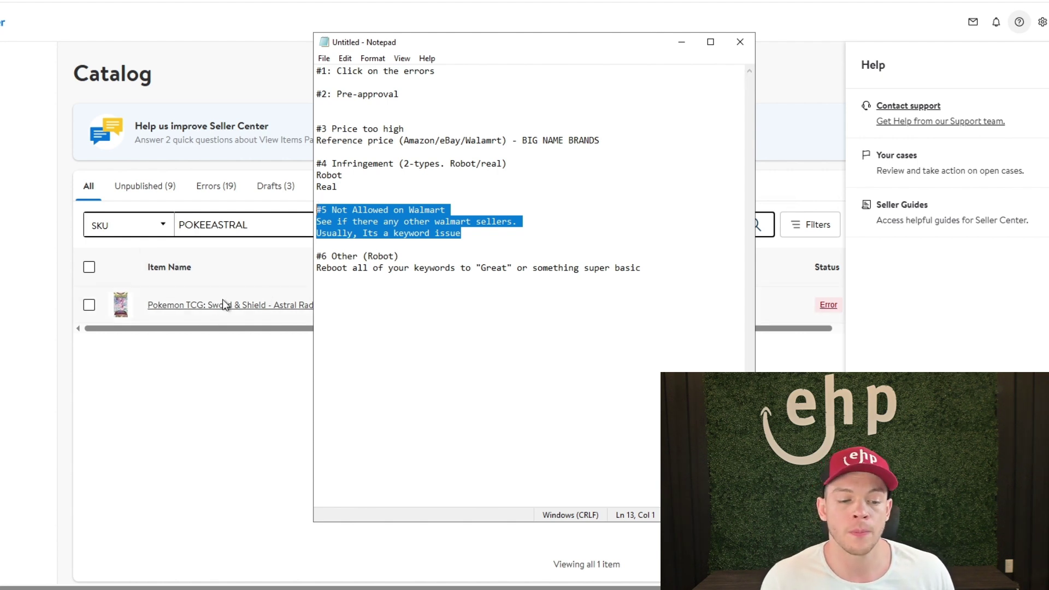
click(169, 318)
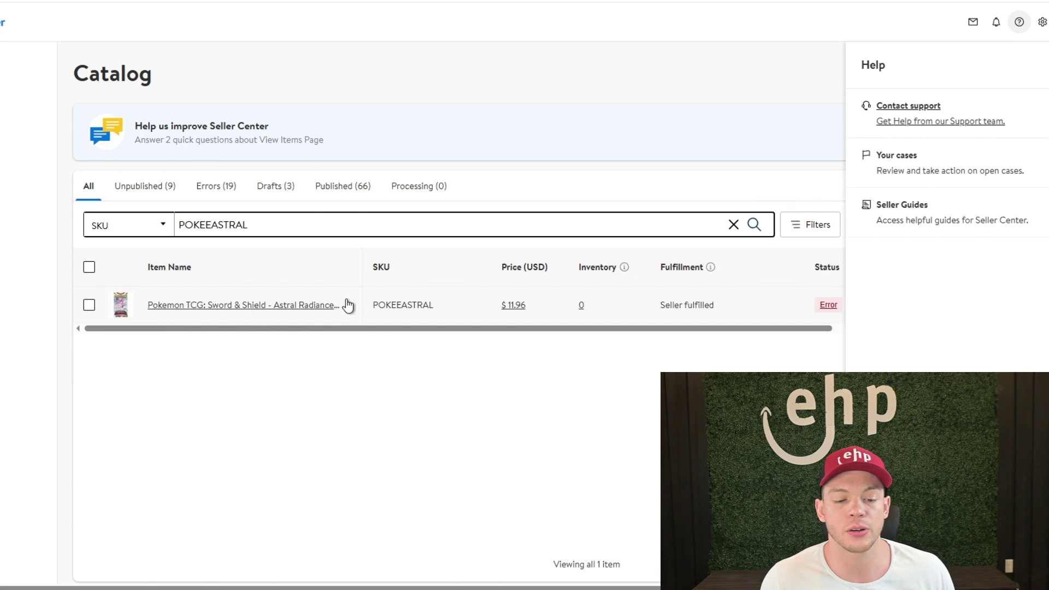
click(290, 312)
key(alt+Tab)
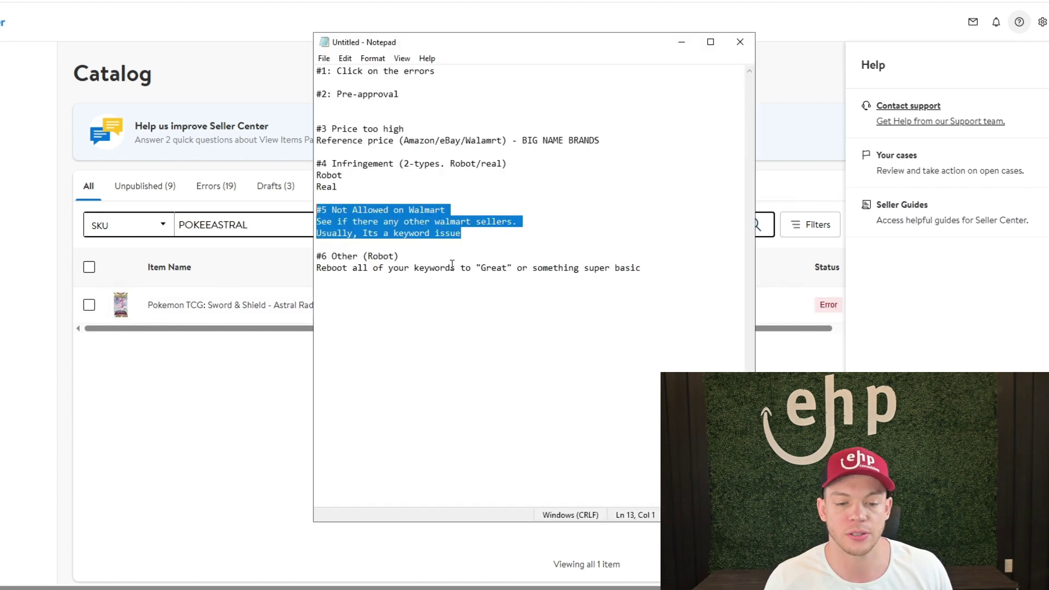
click(471, 221)
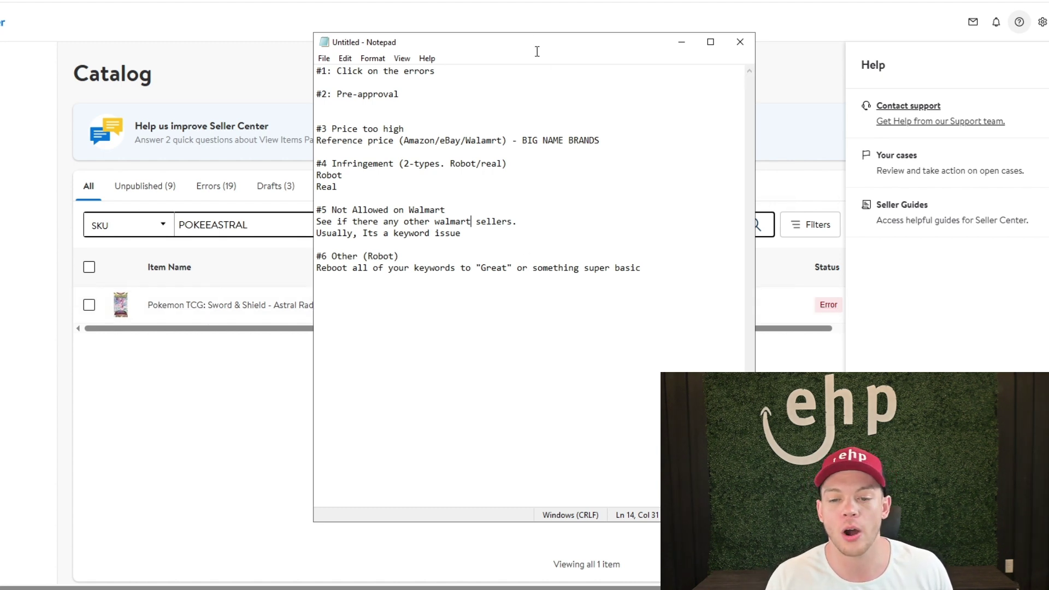
Reposition the Notepad window over the catalog and highlight the "#5 Not Allowed on Walmart" and "#6 Other (Robot)" entries.
drag(356, 44, 158, 45)
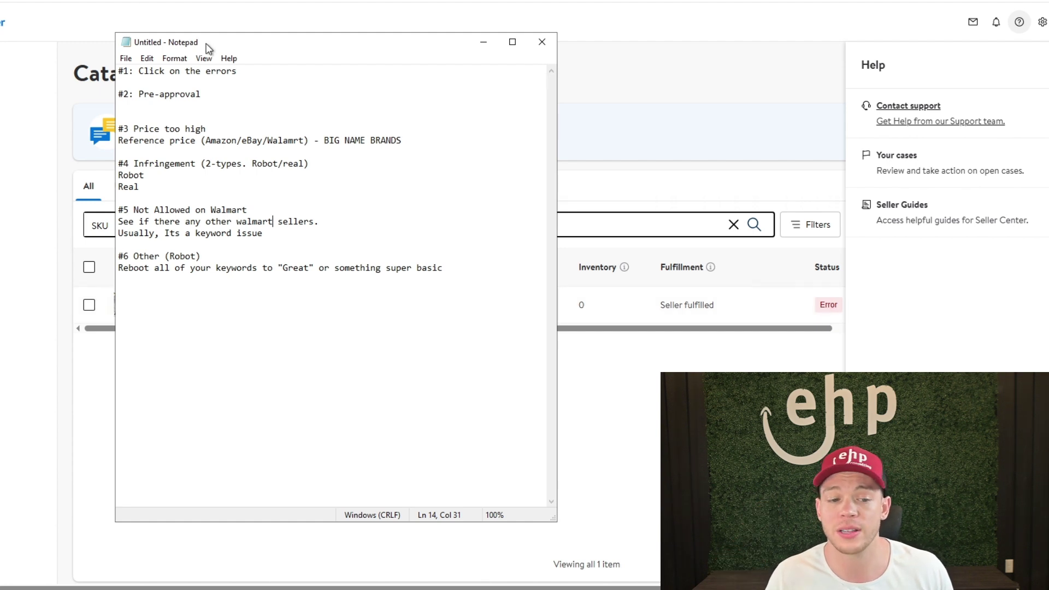
drag(206, 48, 492, 54)
drag(612, 239, 397, 217)
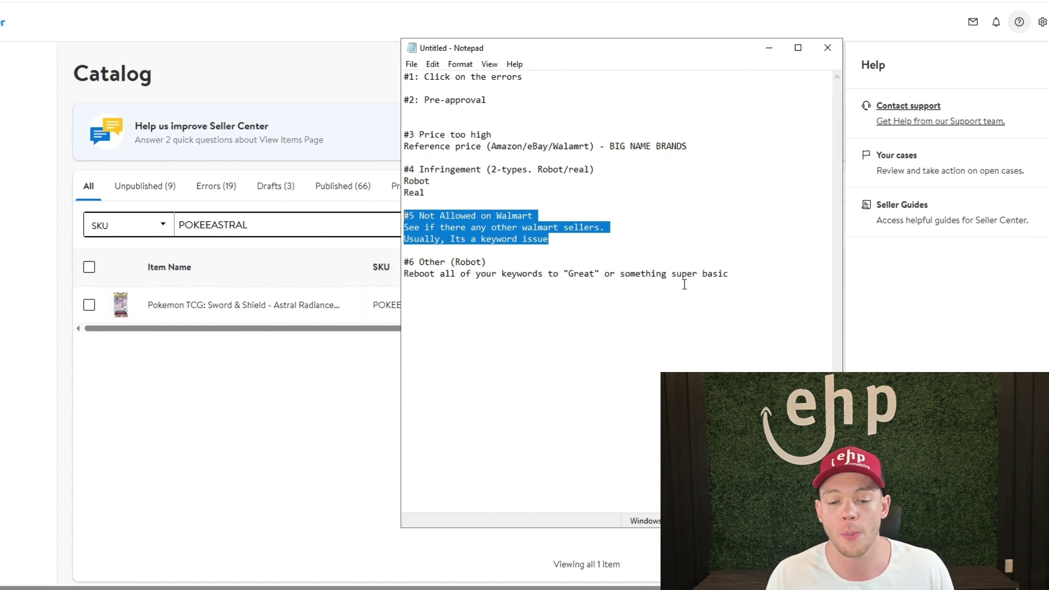
drag(684, 282, 408, 252)
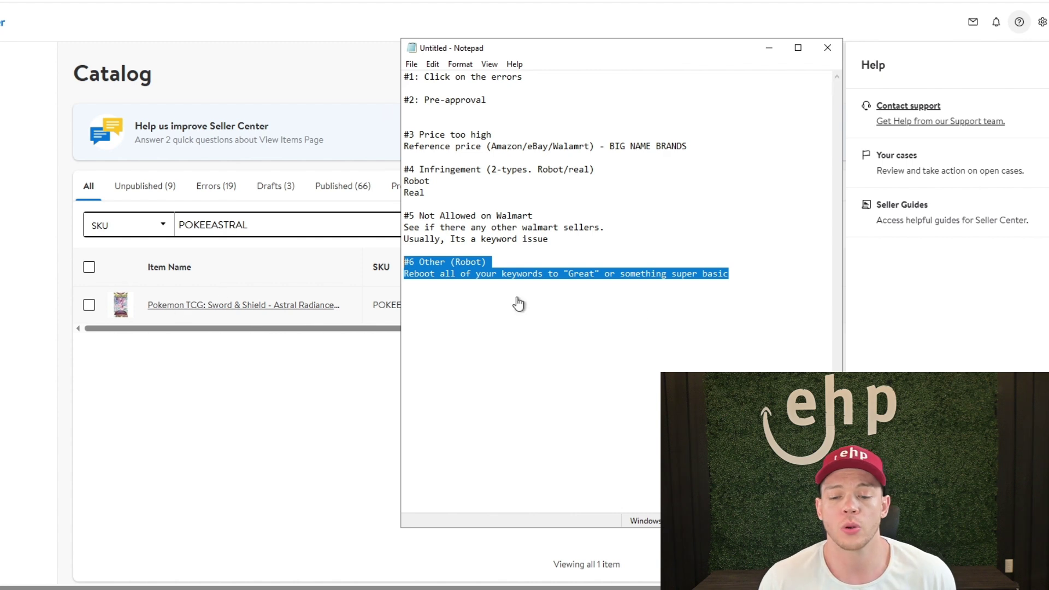
Highlight checklist entries #2 through #6 in Notepad, then the "#3 Price too high" line.
click(715, 297)
drag(746, 281, 411, 85)
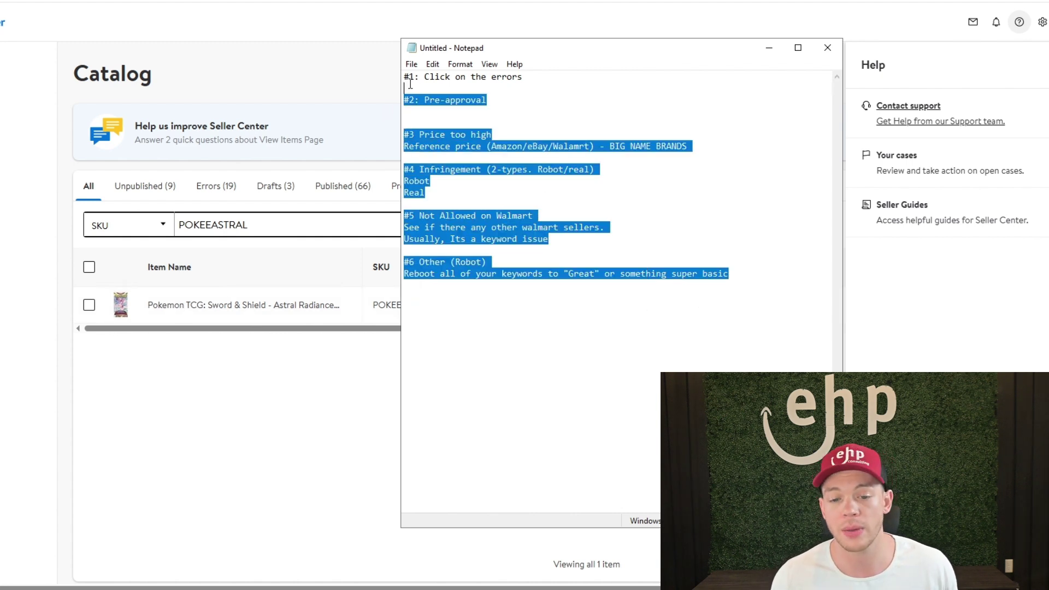
click(658, 156)
drag(710, 138, 432, 134)
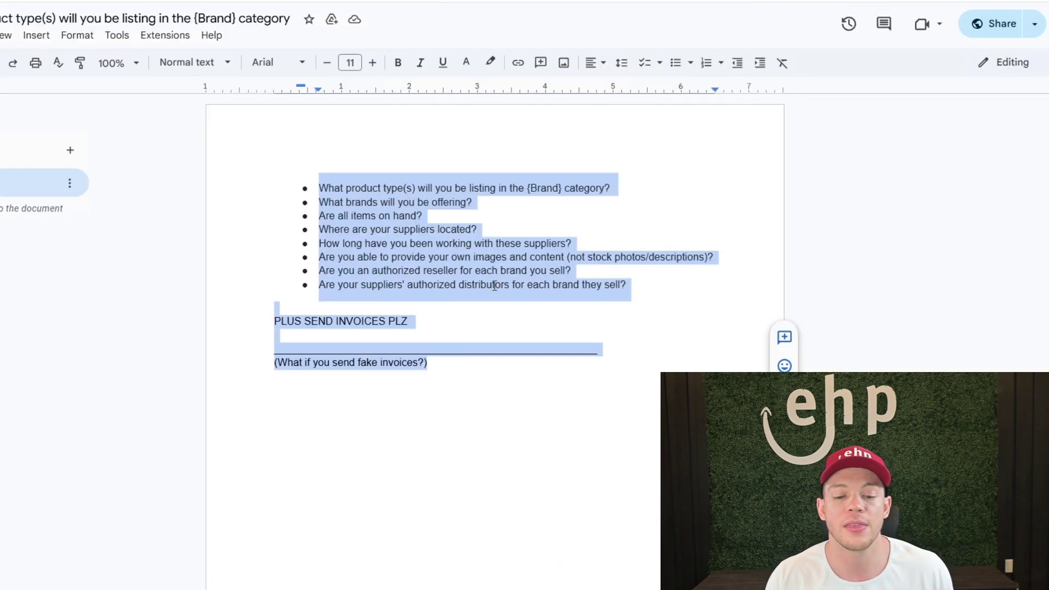
Select all the text in the Google Docs question document, then return to the Seller Center catalog and close the Help options.
click(534, 322)
key(ctrl+a)
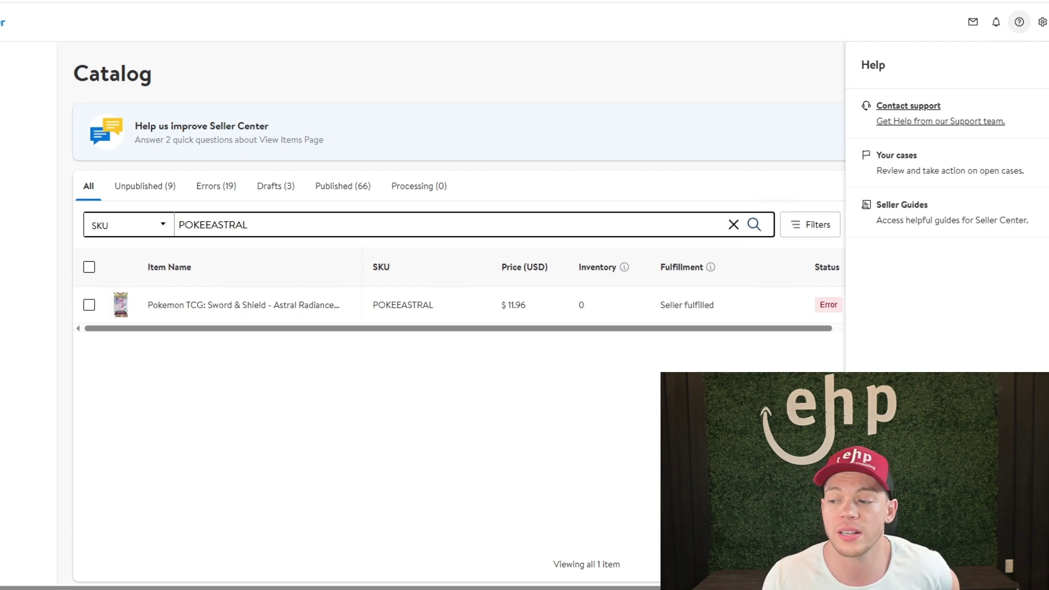
click(1019, 22)
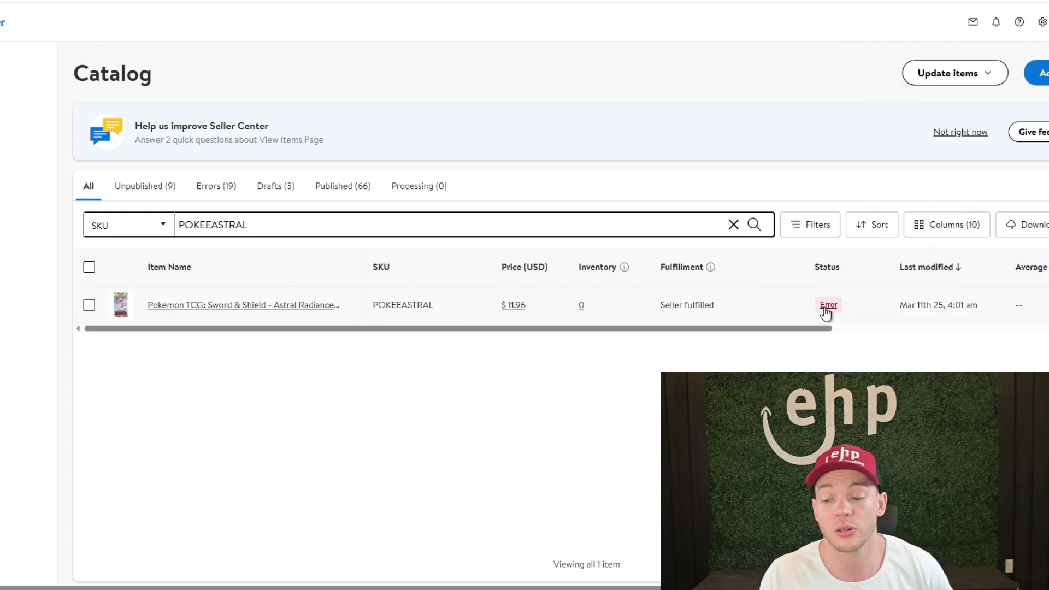